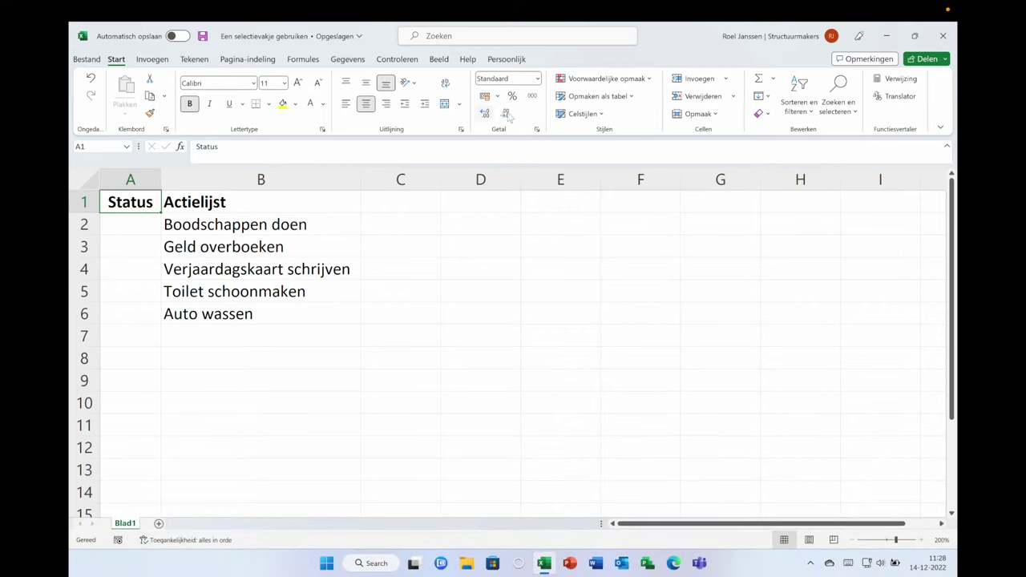
Step: Enable the Ontwikkelaars (Developer) ribbon tab through Het lint aanpassen
right_click(636, 120)
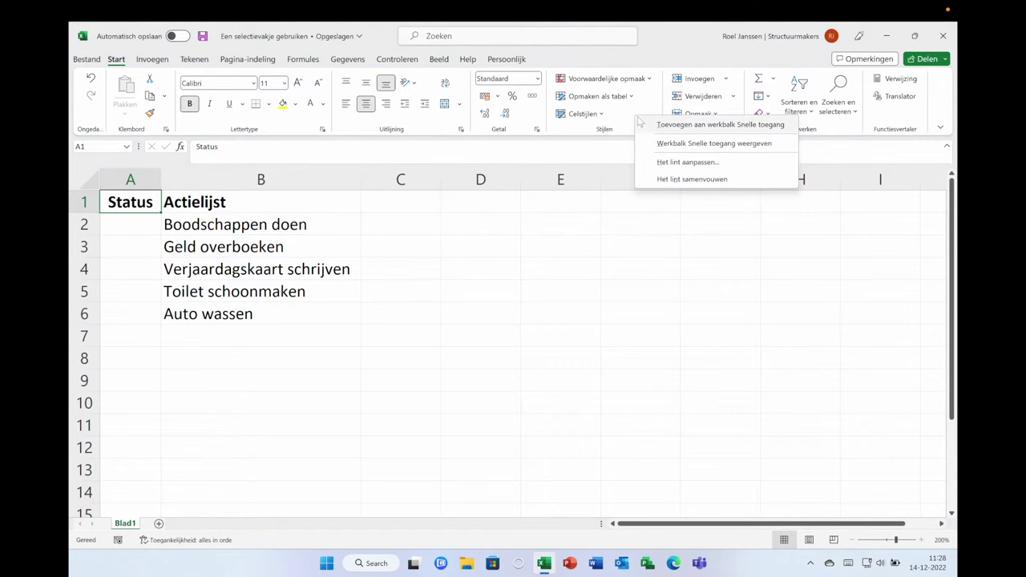
left_click(670, 162)
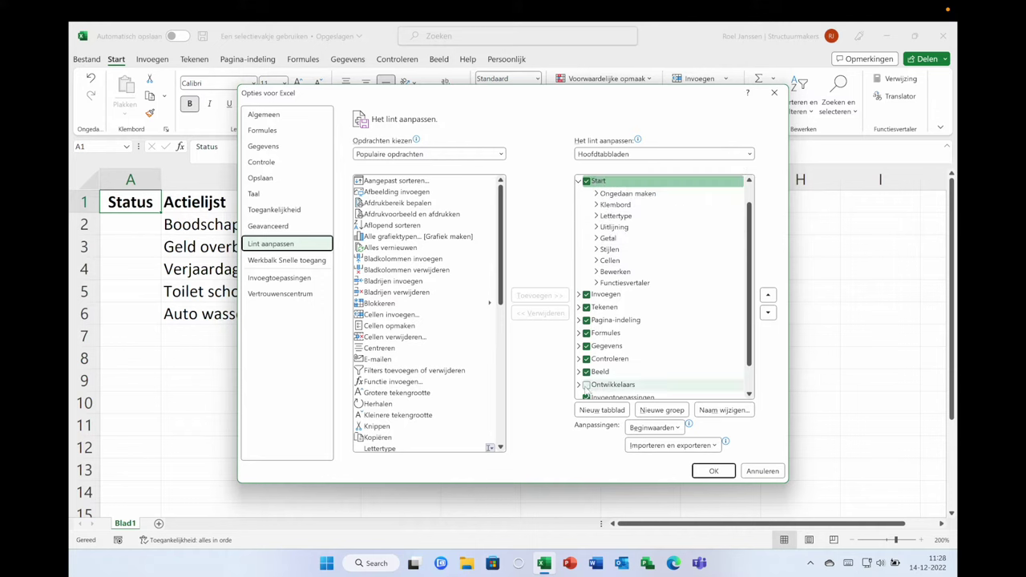
left_click(586, 384)
left_click(713, 470)
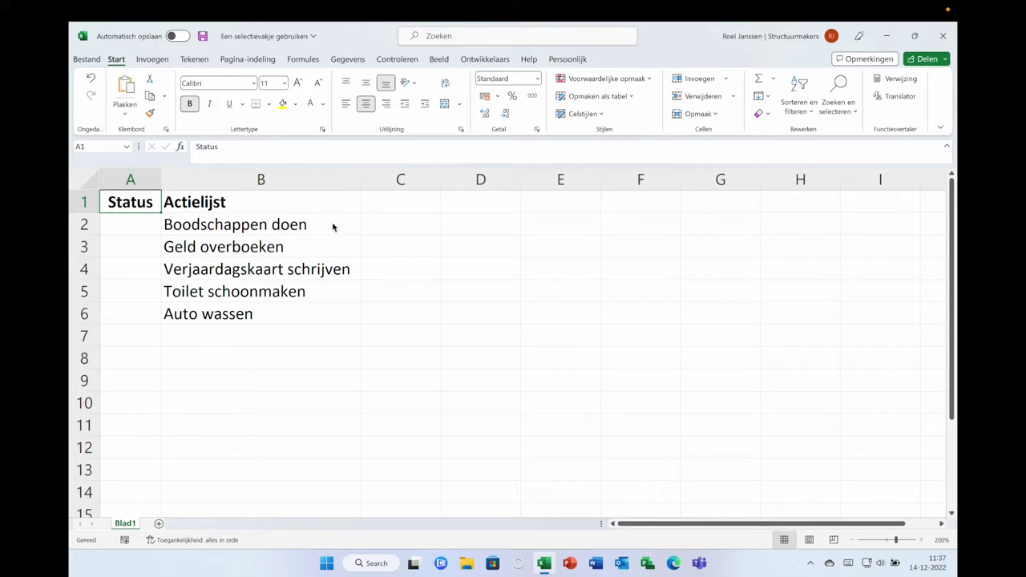
Step: Insert a form checkbox from Ontwikkelaars > Invoegen, drawn over cells C2:D2 beside Boodschappen doen
left_click(482, 58)
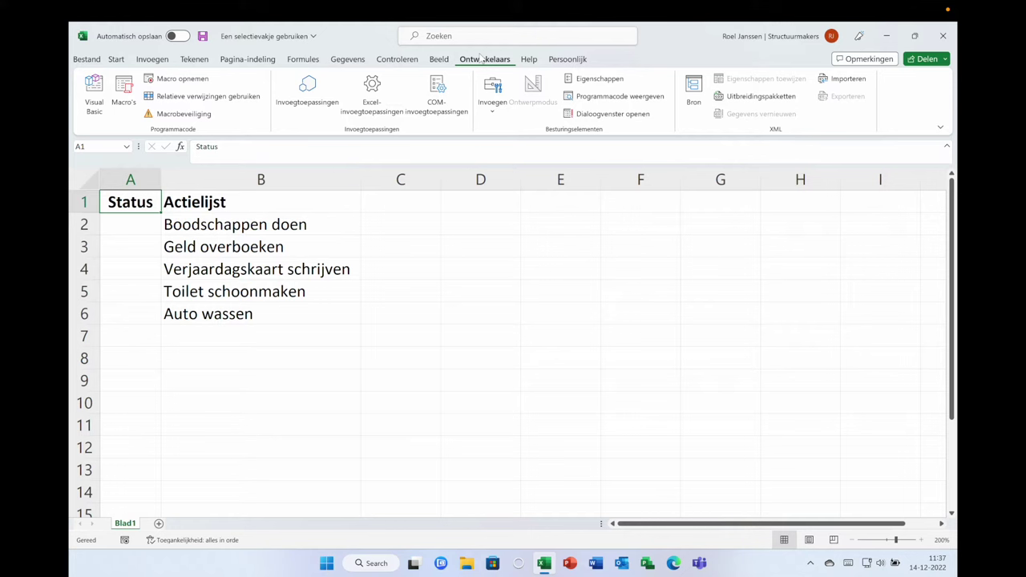
left_click(495, 90)
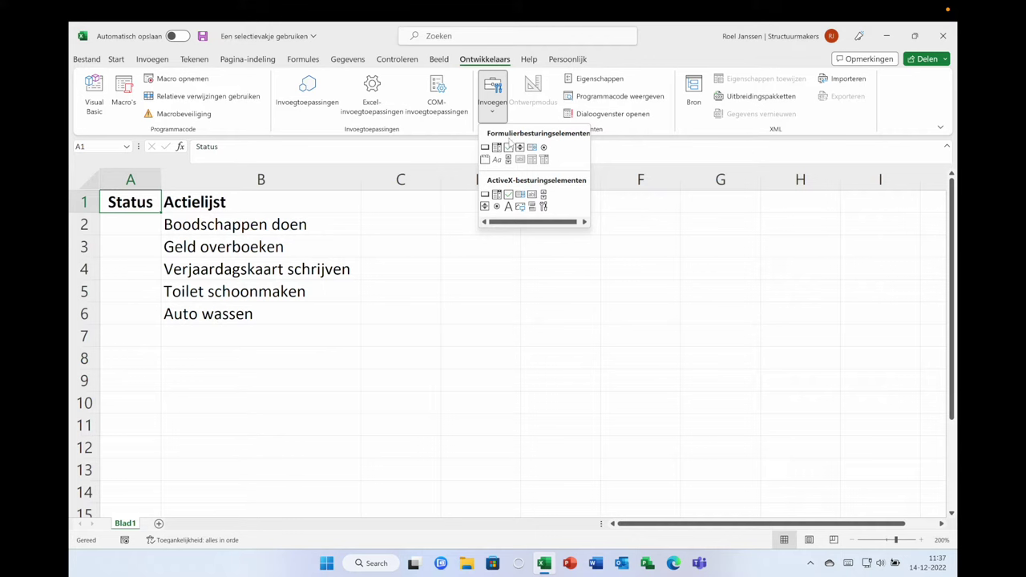
left_click(509, 148)
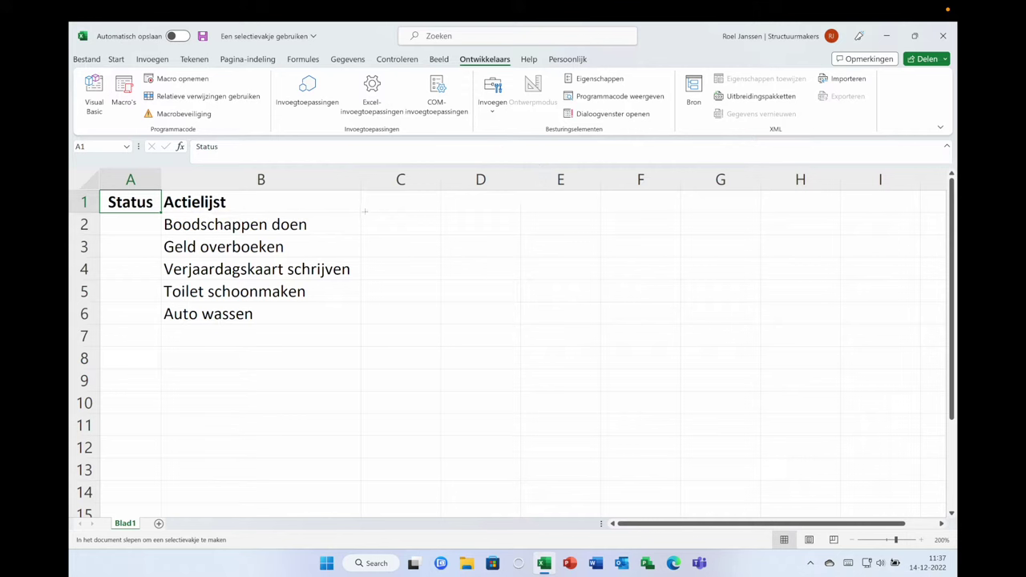
left_click_drag(364, 213, 467, 243)
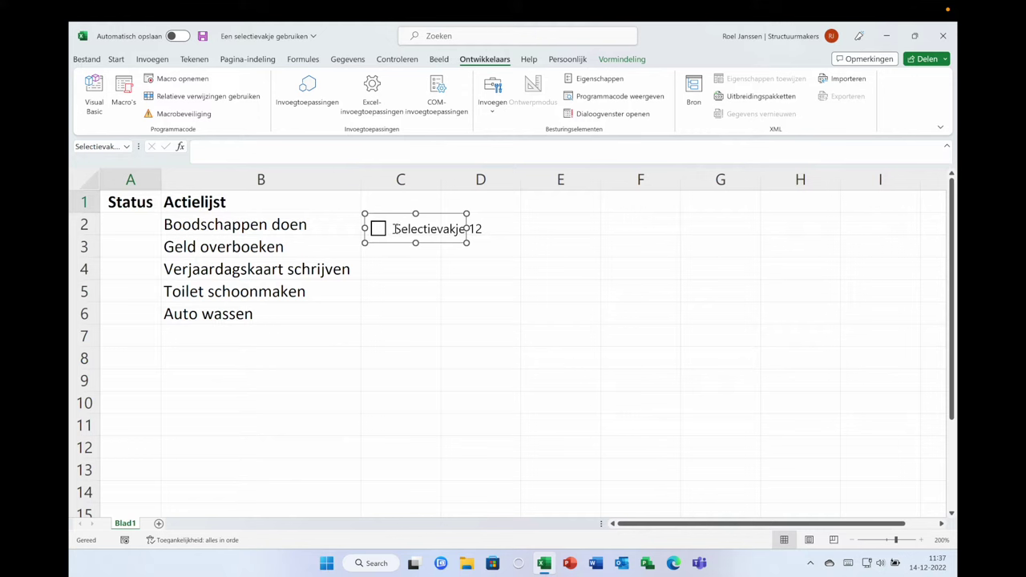
left_click(396, 229)
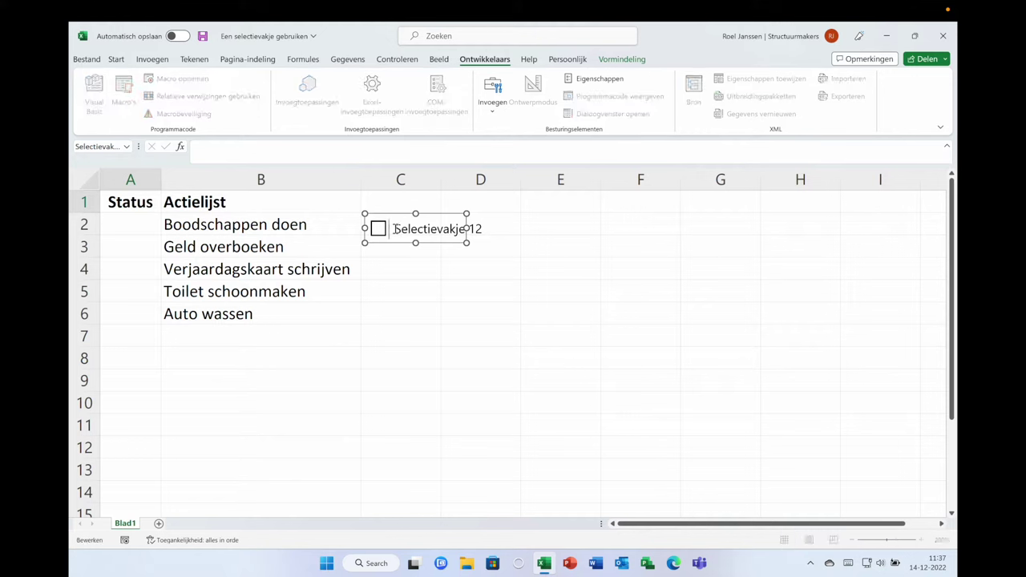
Step: Delete the checkbox's Selectievakje label text and shrink it to just the box
double_click(394, 229)
key("BackSpace")
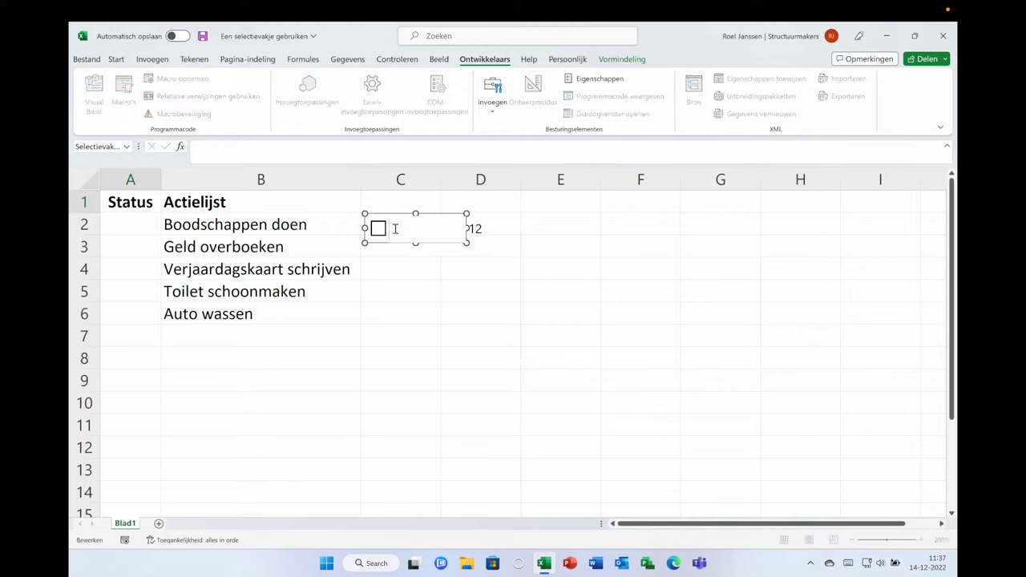
left_click_drag(466, 229, 395, 235)
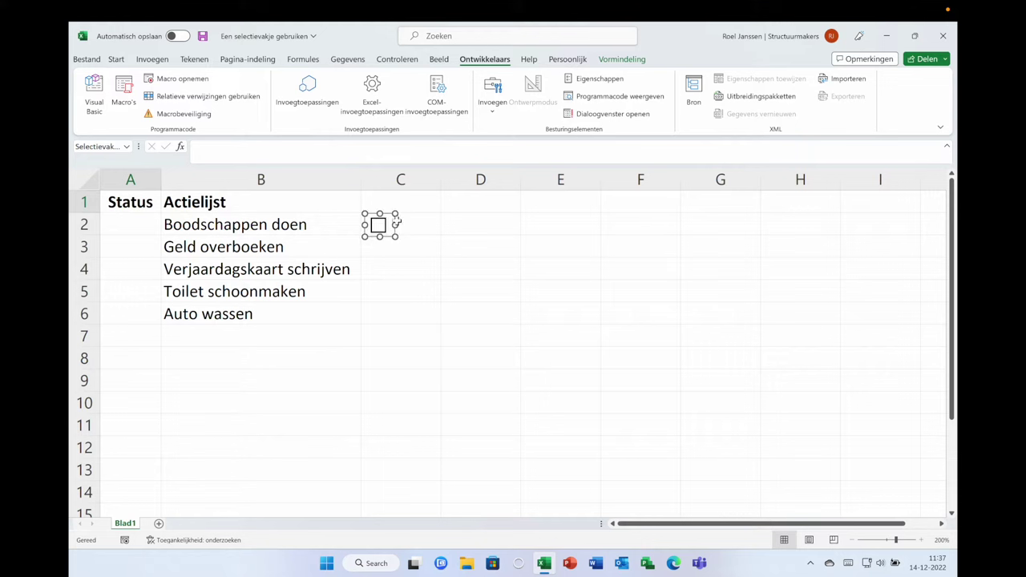
Step: Move the checkbox into cell A2 and test ticking and unticking it
left_click_drag(395, 226, 163, 212)
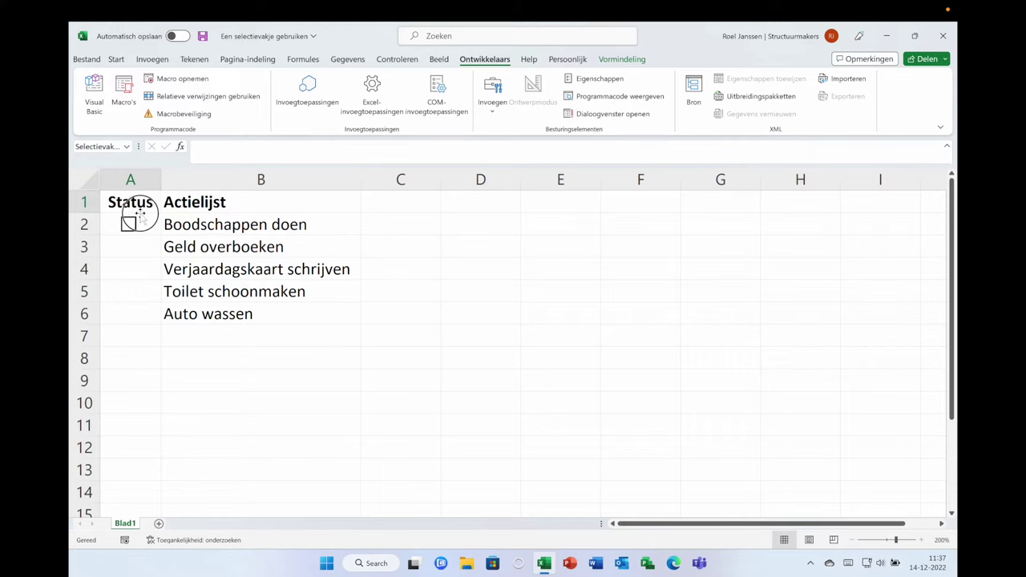
left_click_drag(162, 211, 134, 213)
left_click(131, 251)
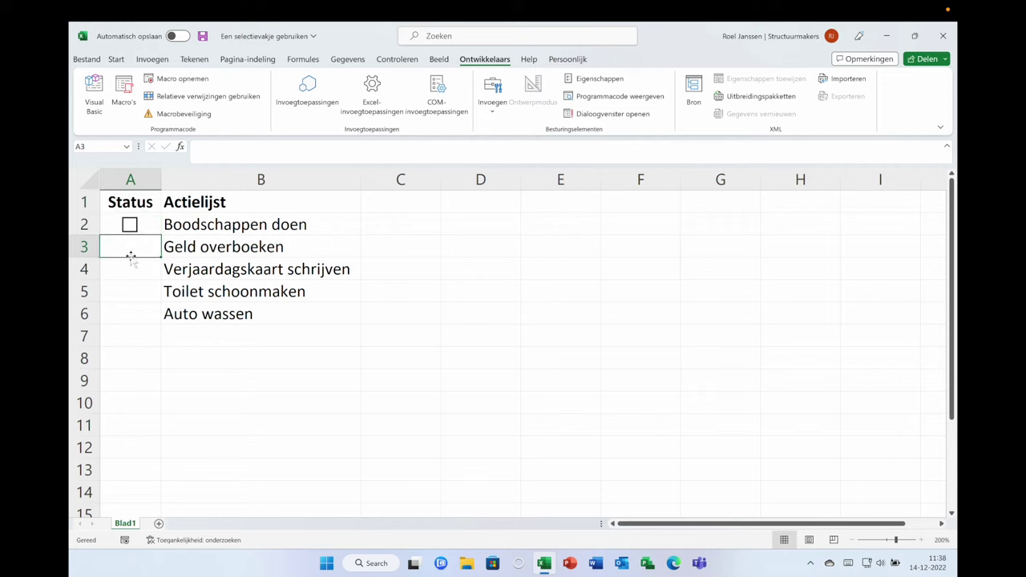
left_click(131, 226)
left_click(130, 226)
left_click(156, 225)
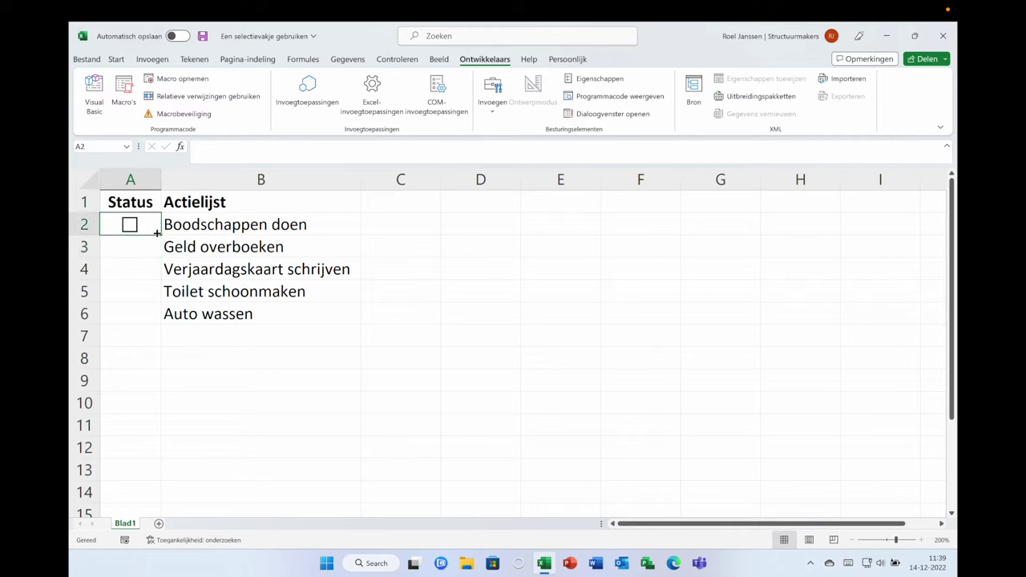
Step: Fill the A2 checkbox down to A6, one per task, and test the first one
left_click_drag(160, 235, 159, 240)
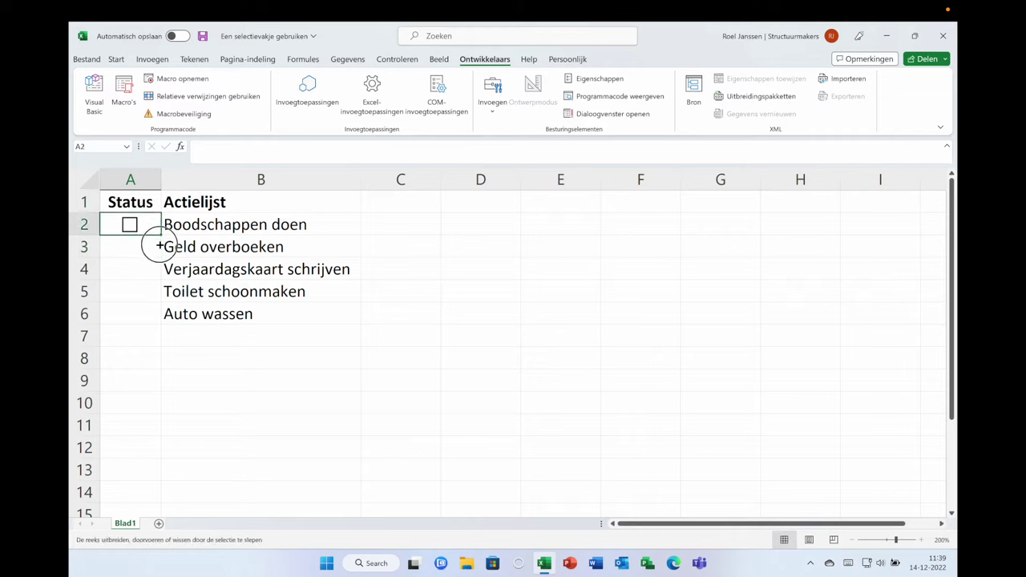
left_click_drag(159, 240, 157, 323)
left_click(136, 340)
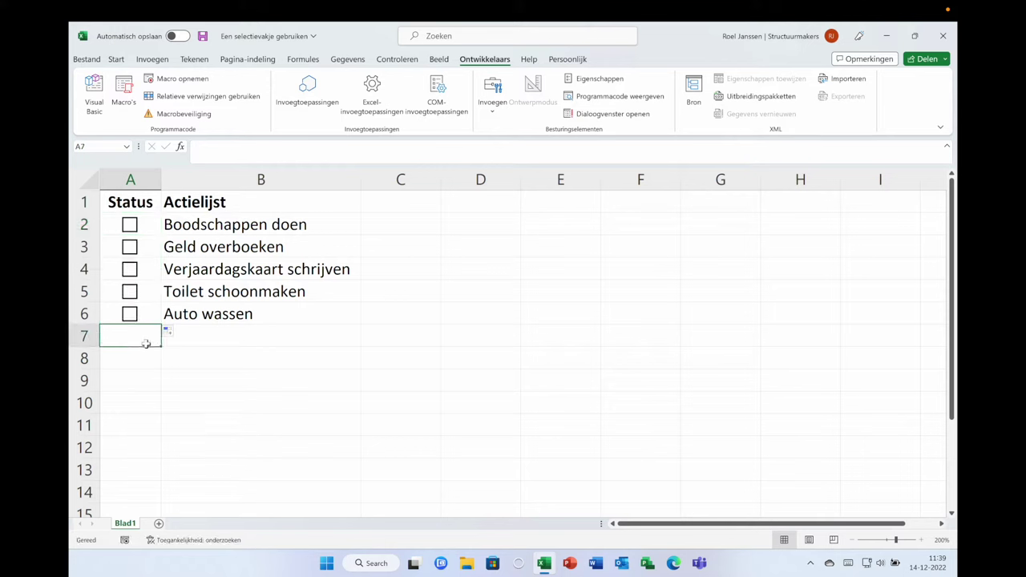
left_click(130, 226)
left_click(130, 227)
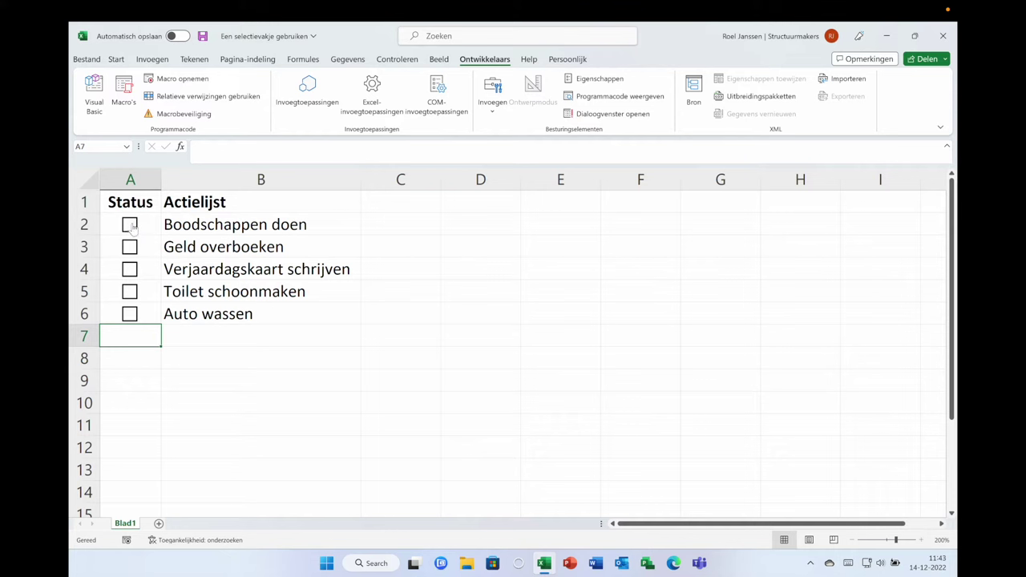
Step: Set the A2 checkbox's Koppeling met cel to $C$2 in Besturingselement opmaken
right_click(133, 228)
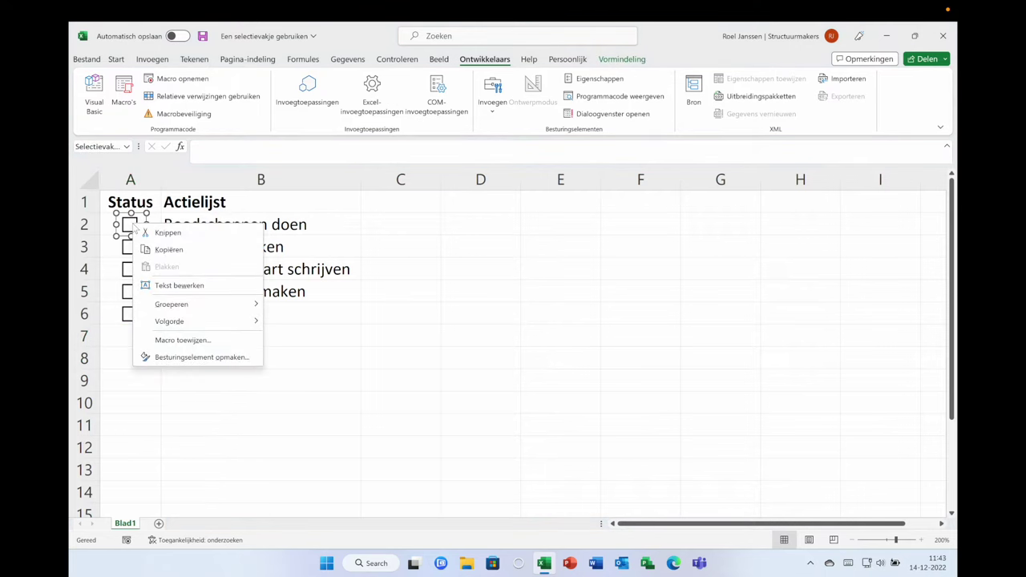
left_click(182, 361)
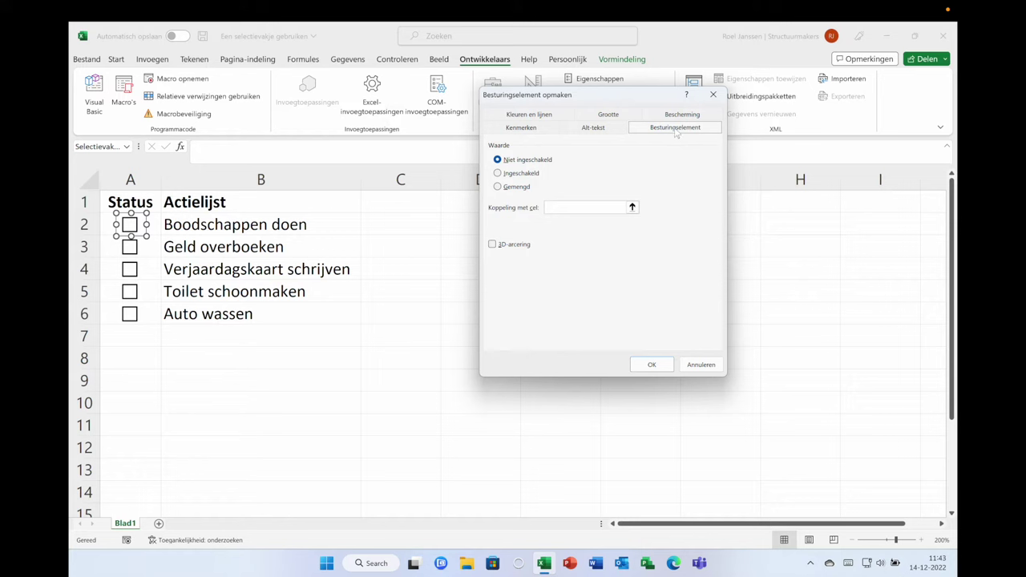
left_click(554, 209)
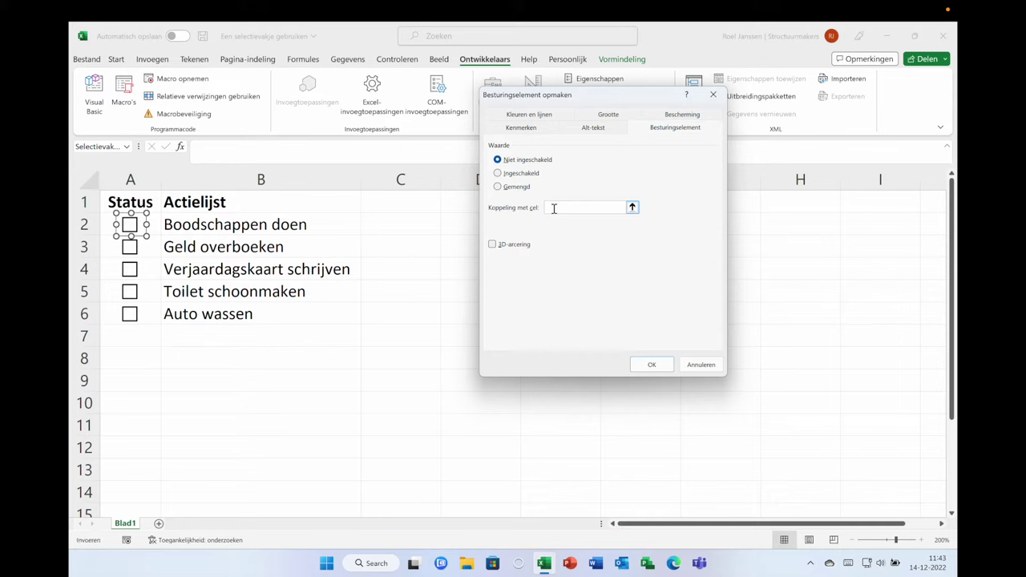
left_click(393, 224)
left_click(651, 365)
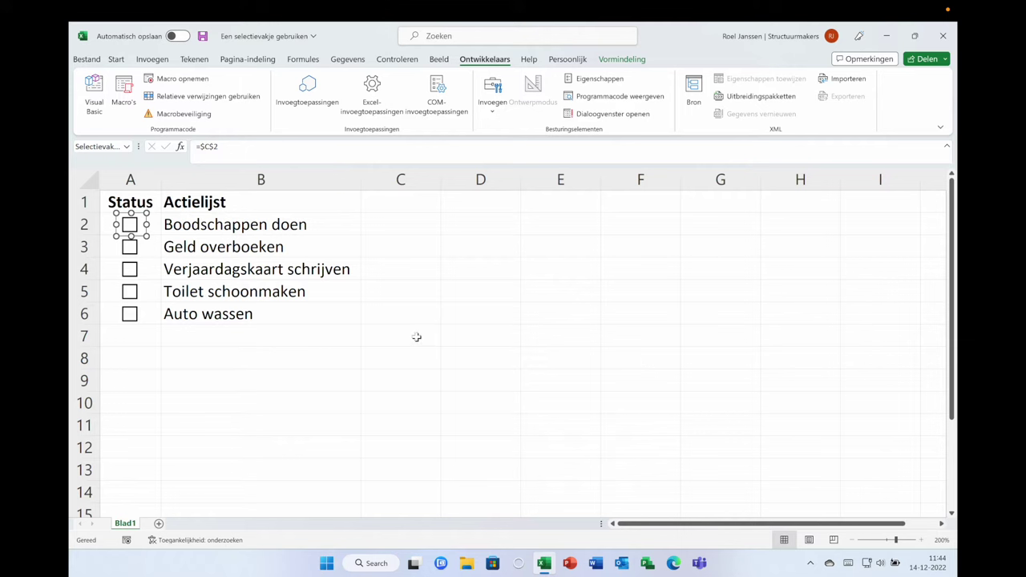
Step: Tick and untick the checkbox to confirm C2 switches between WAAR and ONWAAR
left_click(146, 338)
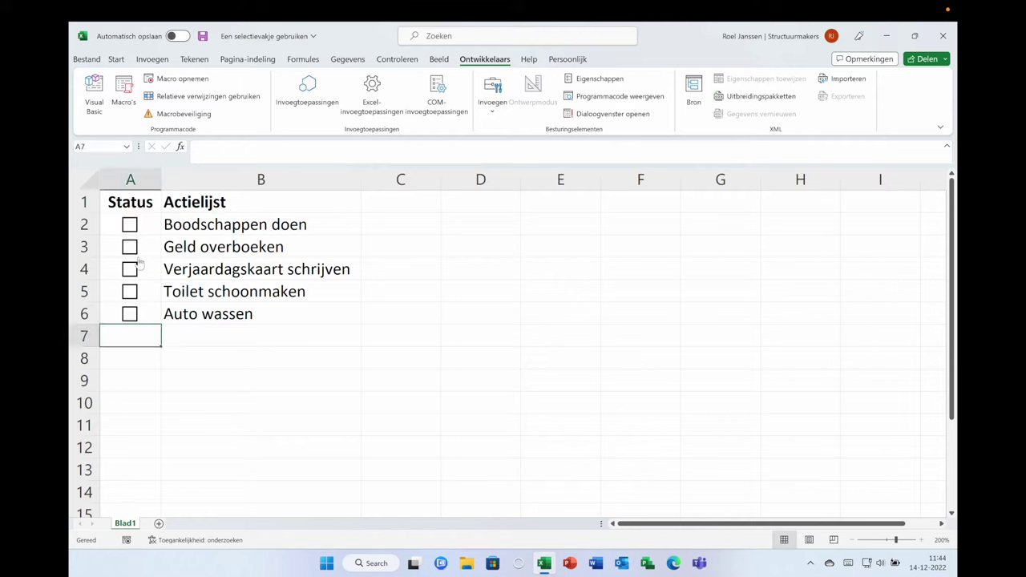
left_click(131, 226)
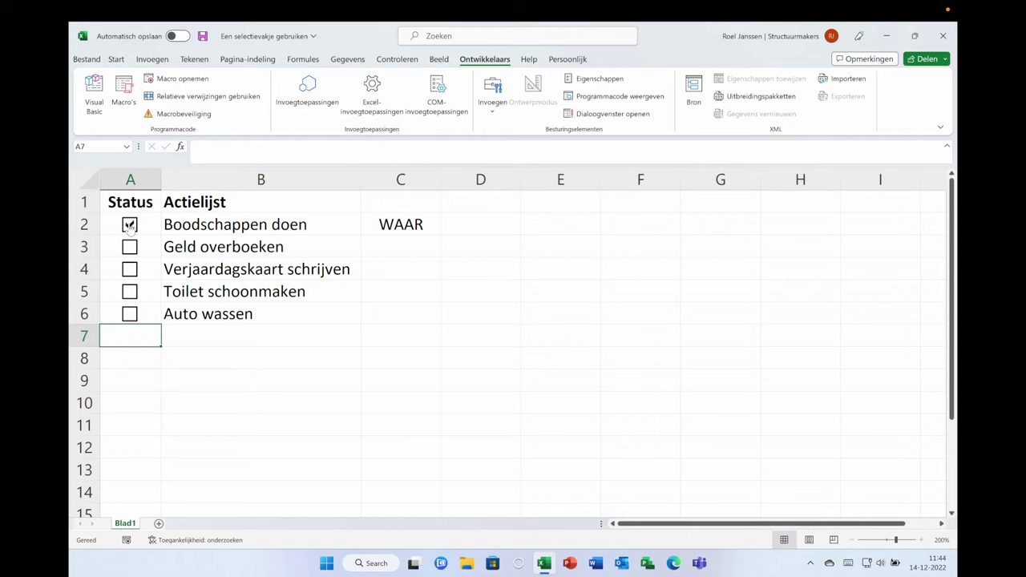
left_click(130, 226)
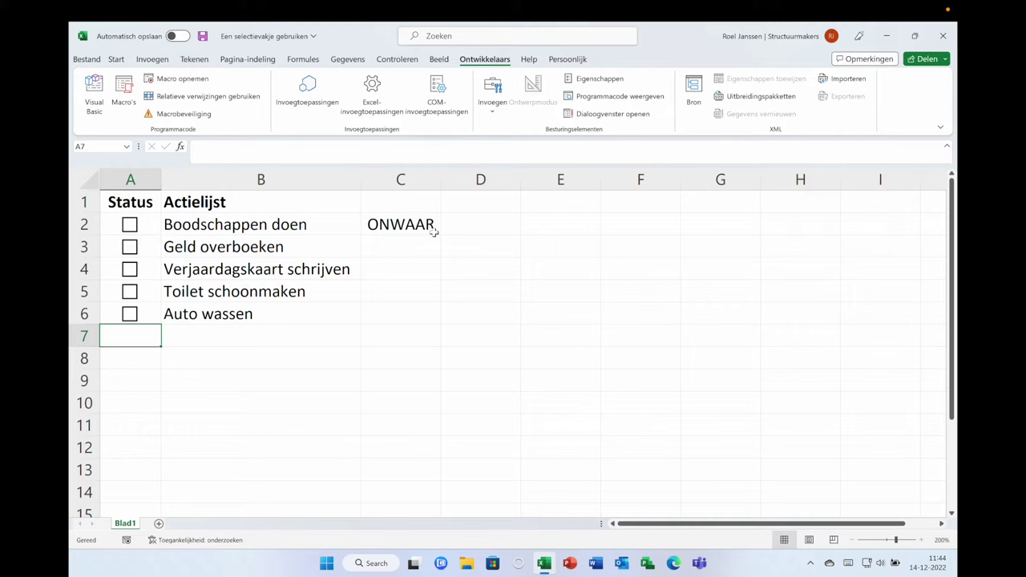
left_click(405, 224)
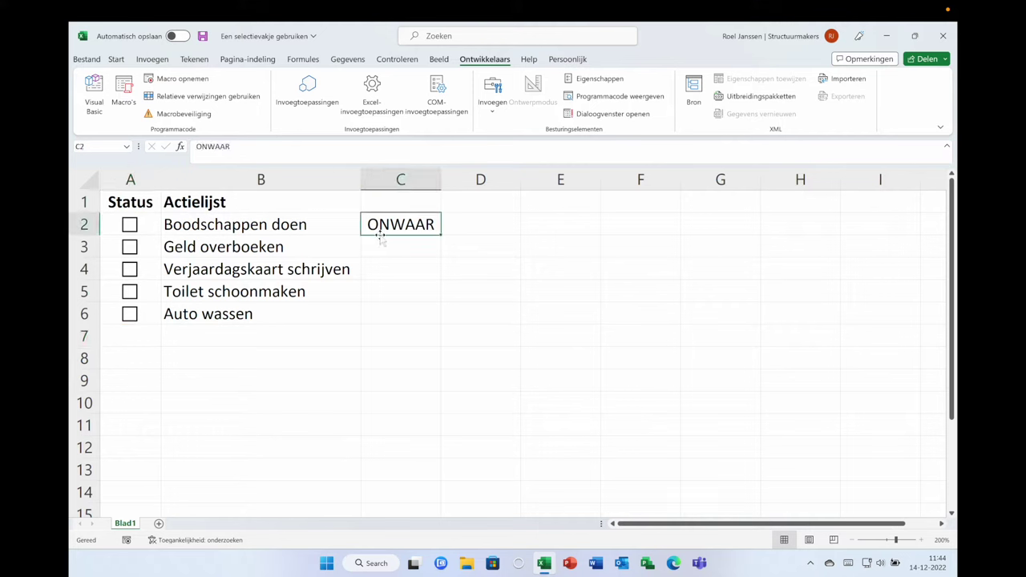
Step: Move the linked value from C2 into A2, make A2's text white, and test
left_click_drag(389, 235, 133, 231)
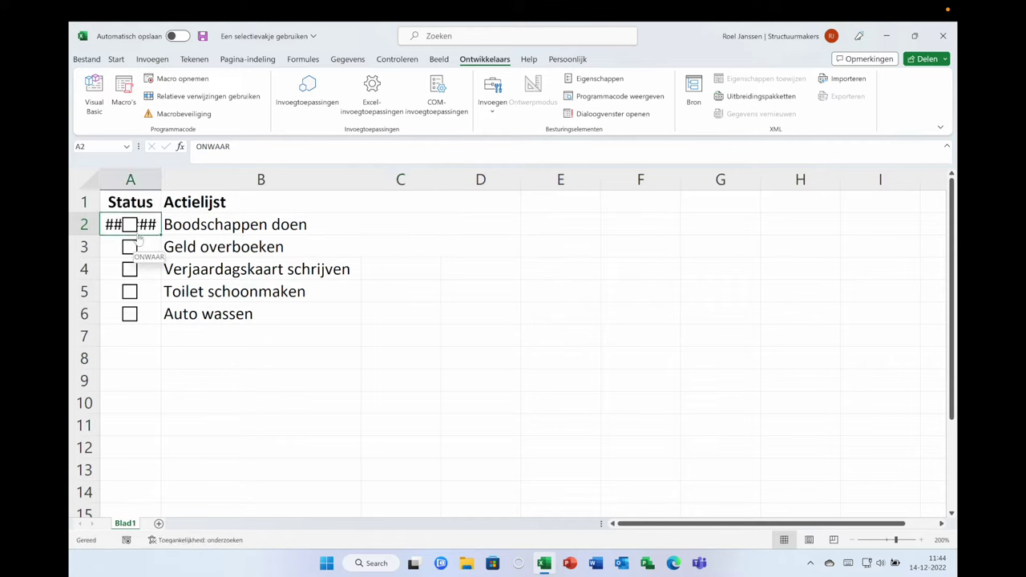
left_click(116, 59)
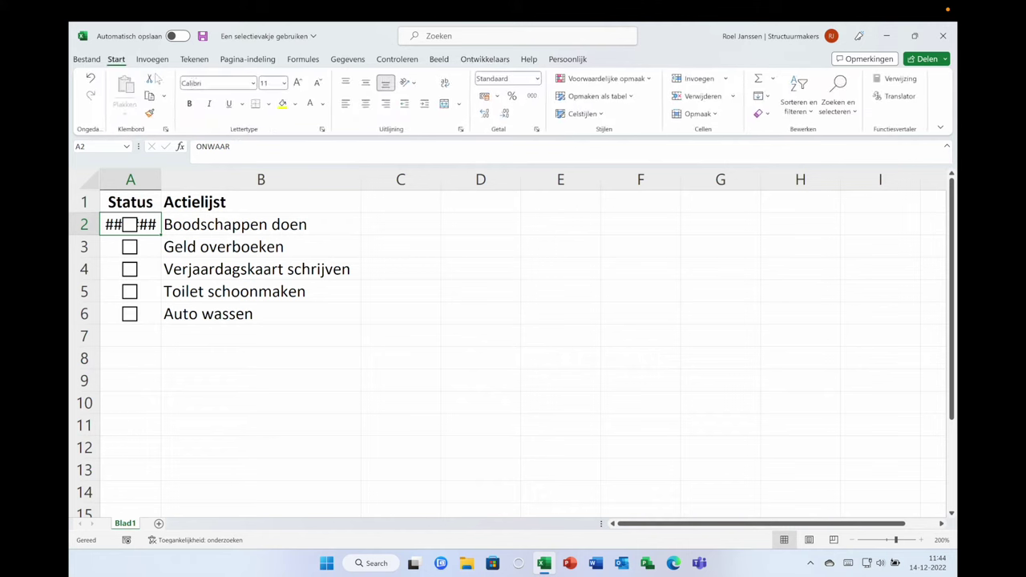
left_click(311, 104)
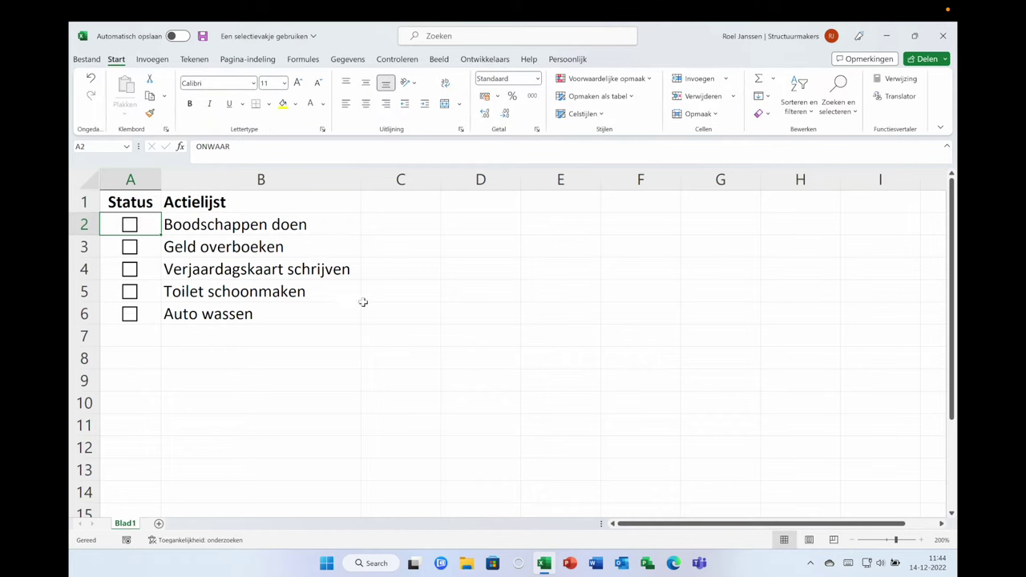
left_click(130, 225)
left_click(131, 226)
right_click(133, 254)
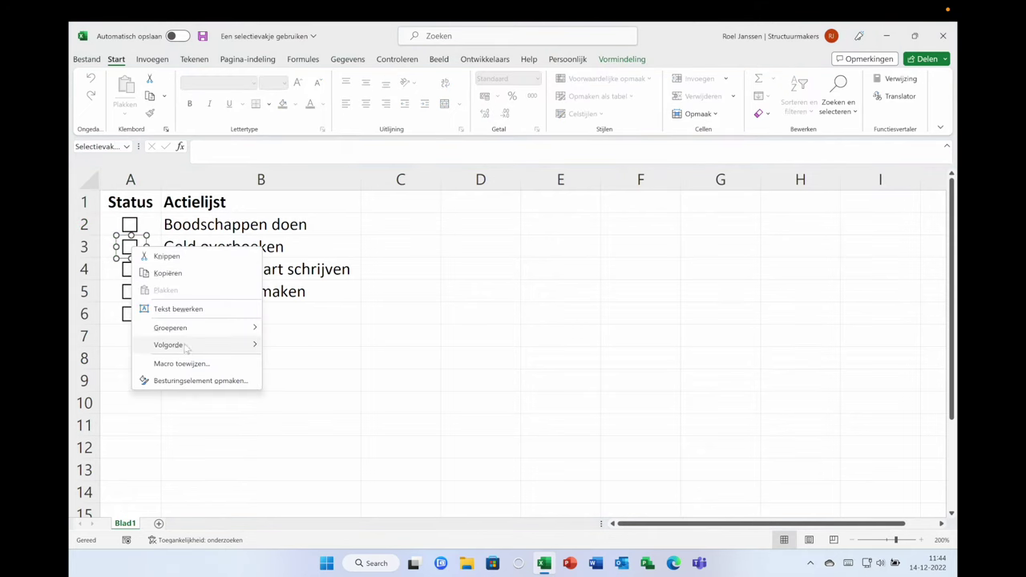
Step: Link the row 3 checkbox to cell A3 and test it by ticking and unticking
left_click(201, 381)
left_click(577, 209)
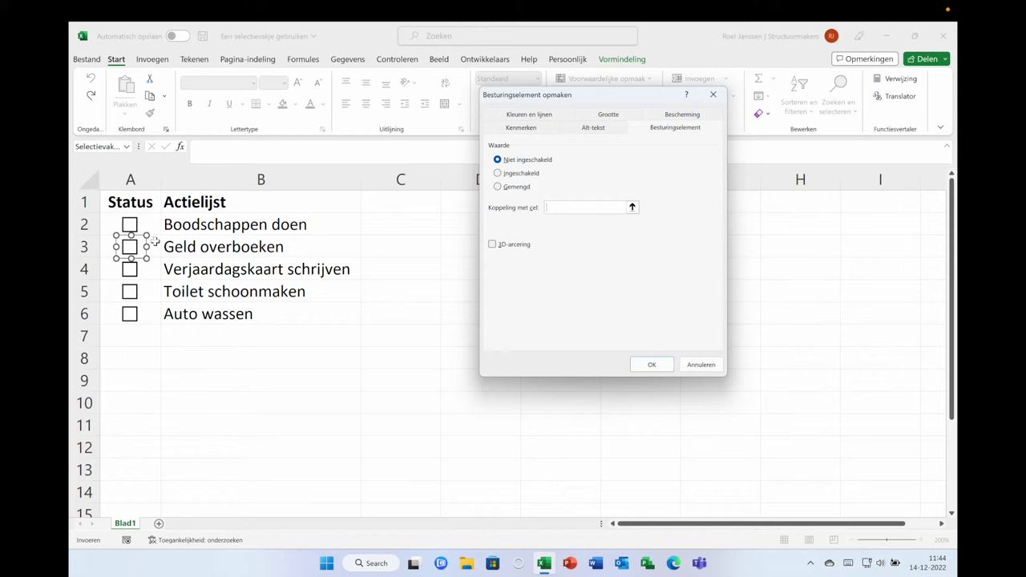
left_click(154, 242)
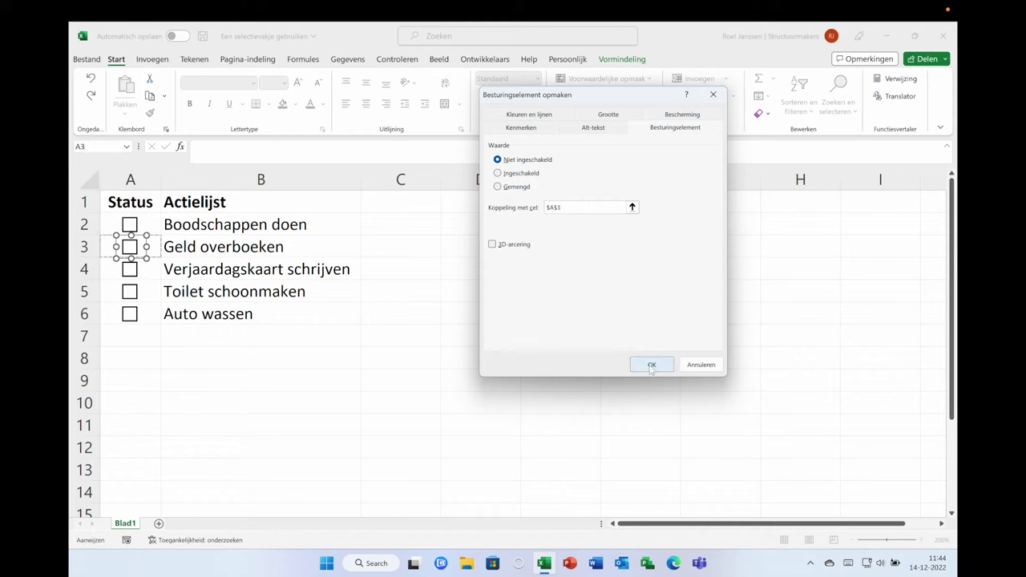
left_click(652, 364)
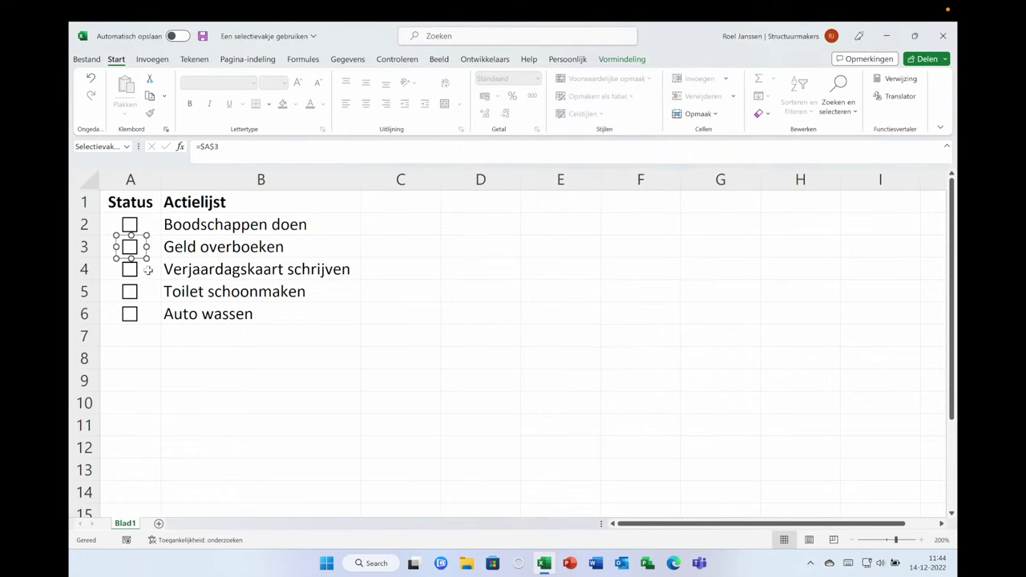
left_click(142, 353)
left_click(128, 247)
left_click(129, 247)
left_click_drag(147, 225, 152, 311)
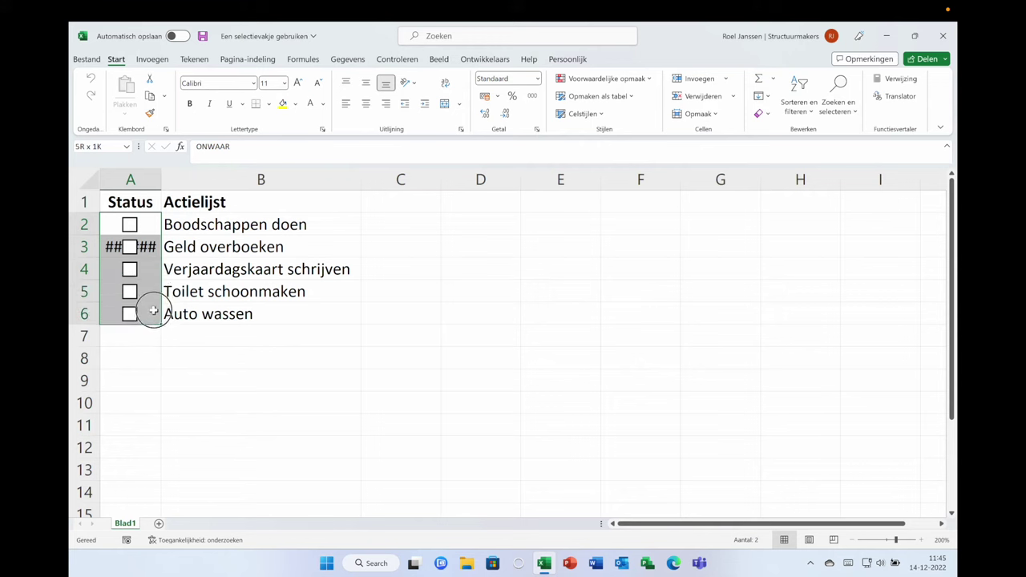
Step: Give A2:A6 a white font colour so only the checkboxes show under Status
left_click(310, 104)
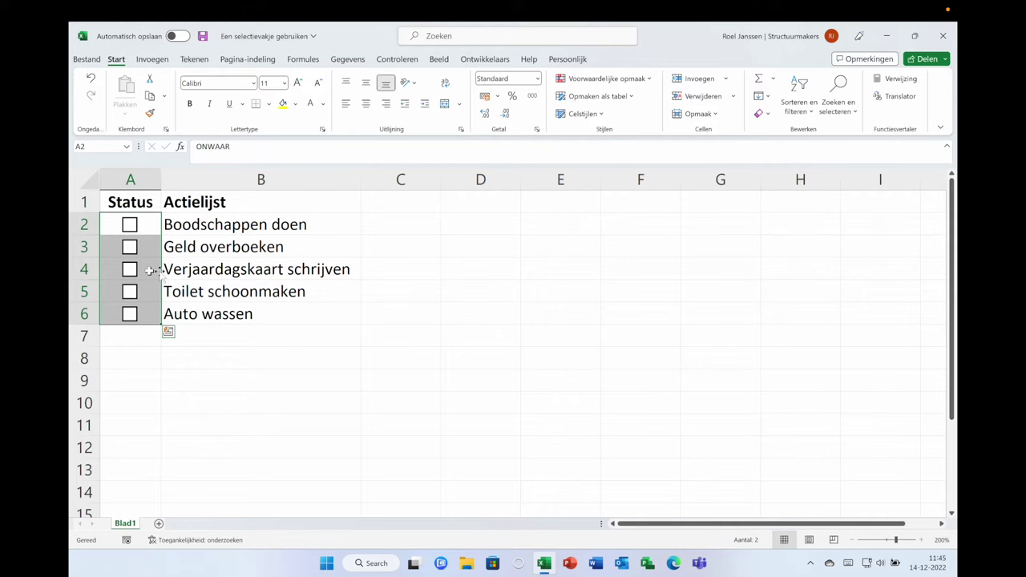
right_click(130, 321)
left_click(135, 335)
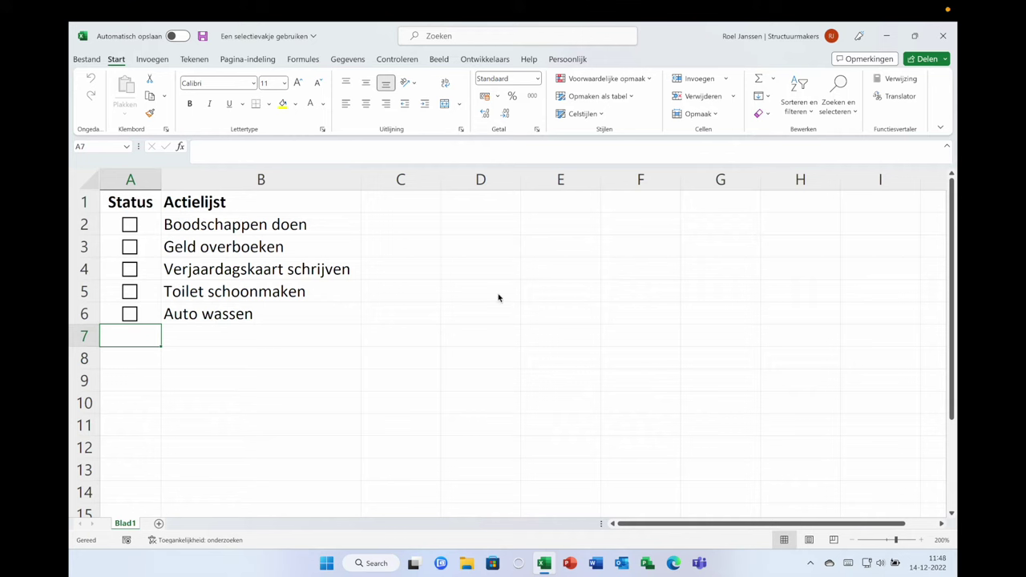
left_click(306, 226)
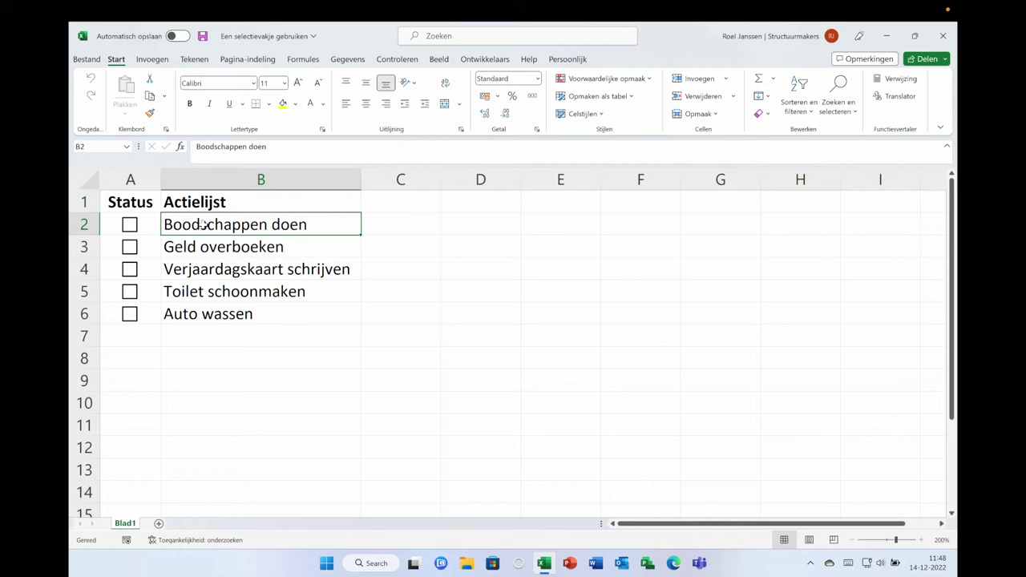
left_click_drag(203, 224, 207, 305)
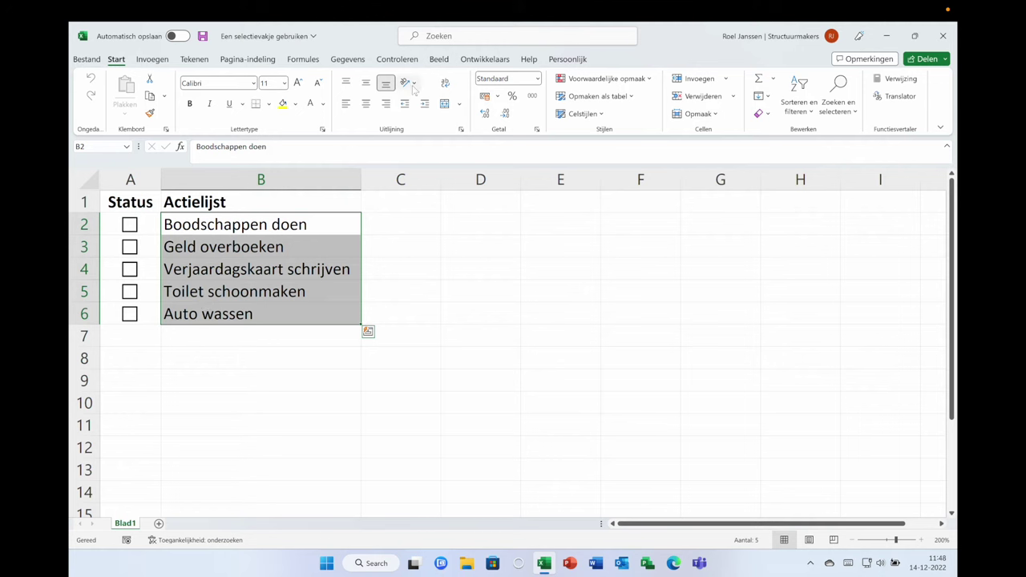
Step: Start a formula-based conditional formatting rule on B2:B6 using the relative formula =A2=WAAR
left_click(649, 78)
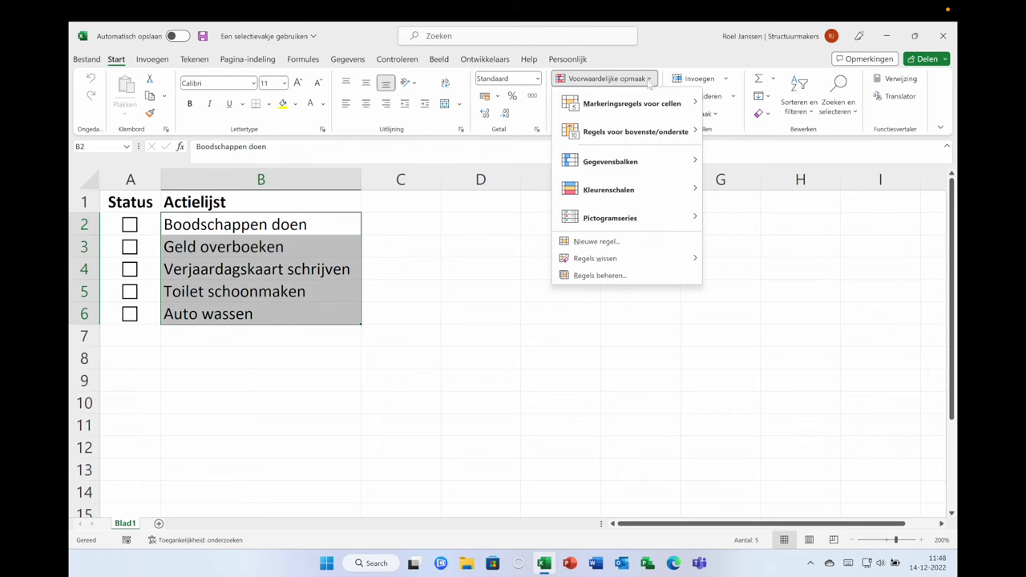
left_click(601, 241)
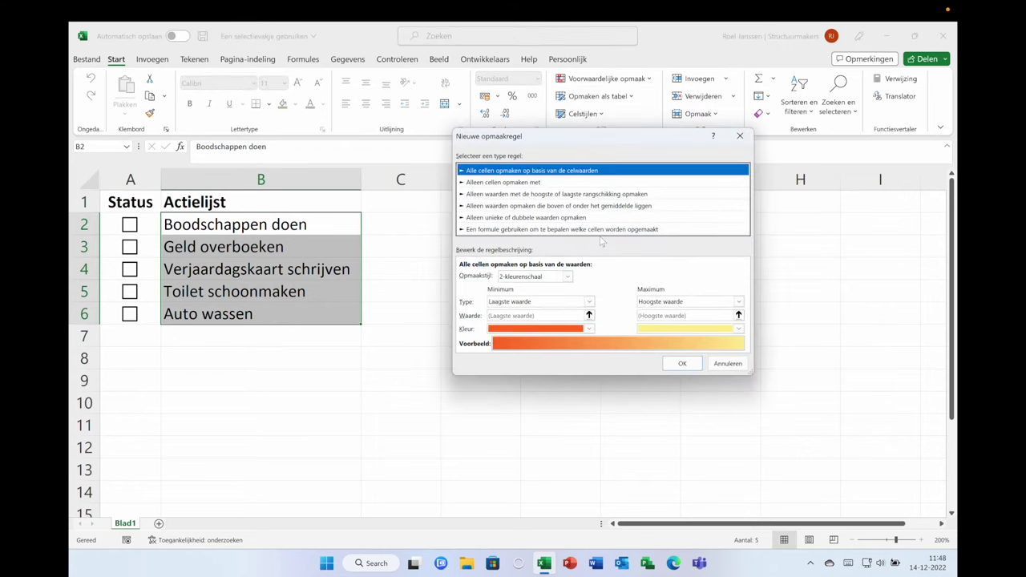
left_click(510, 230)
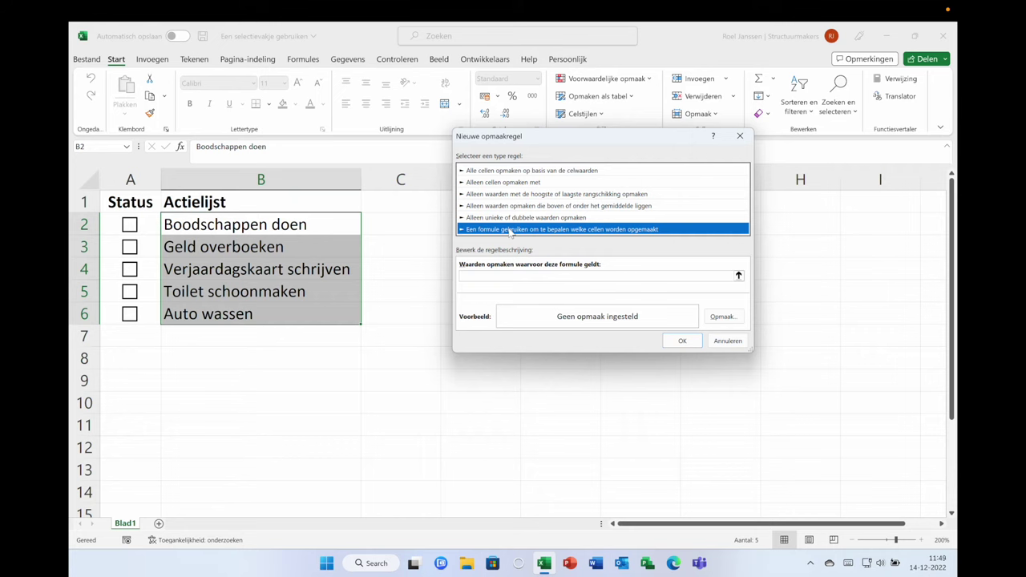
left_click(481, 275)
type("=")
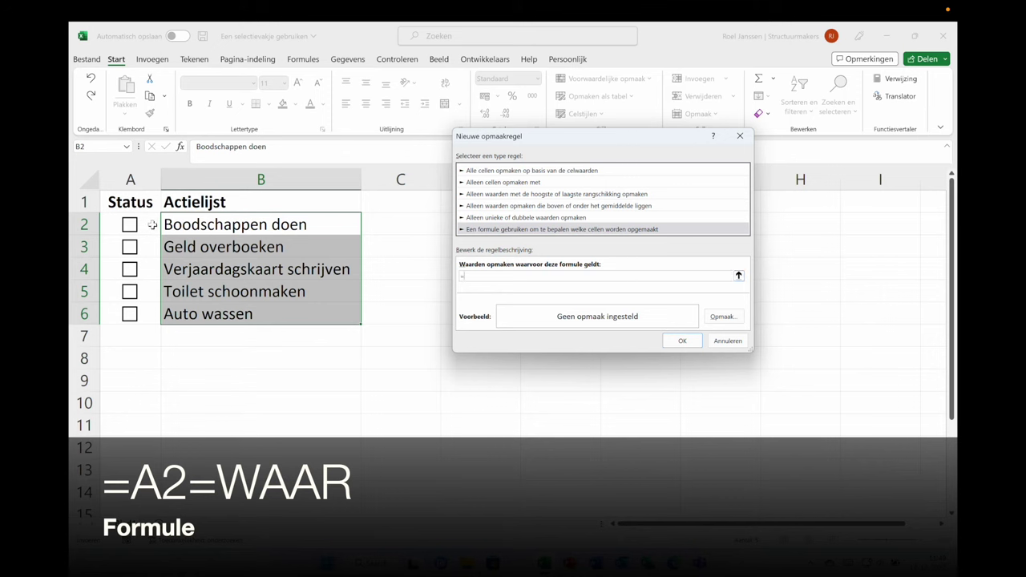
left_click(153, 225)
left_click(477, 278)
key("BackSpace")
left_click(467, 276)
key("BackSpace")
Step: Format the rule with grey font colour and Doorhalen strikethrough, then save it
left_click(722, 317)
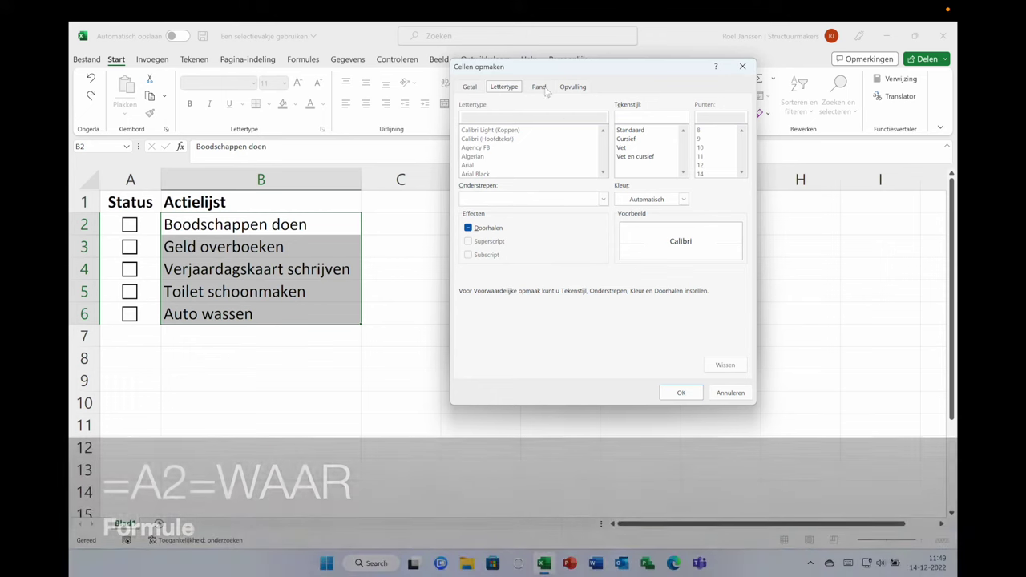
left_click(684, 199)
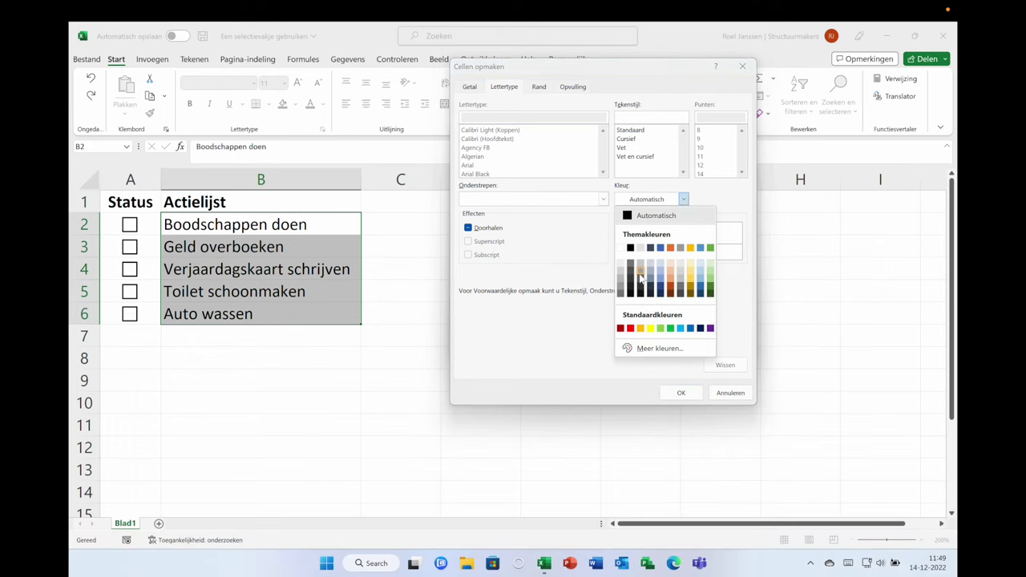
left_click(641, 277)
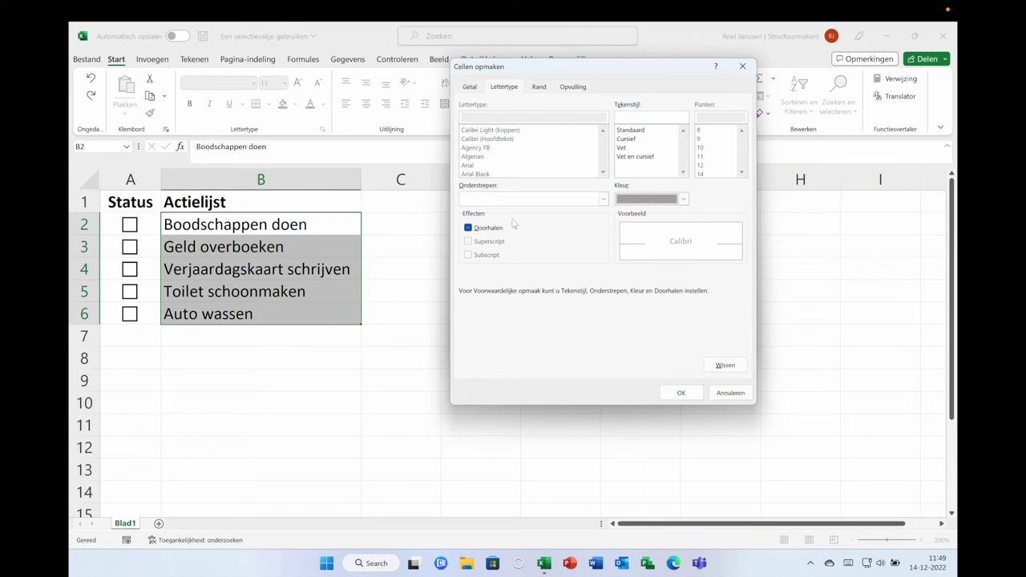
left_click(468, 228)
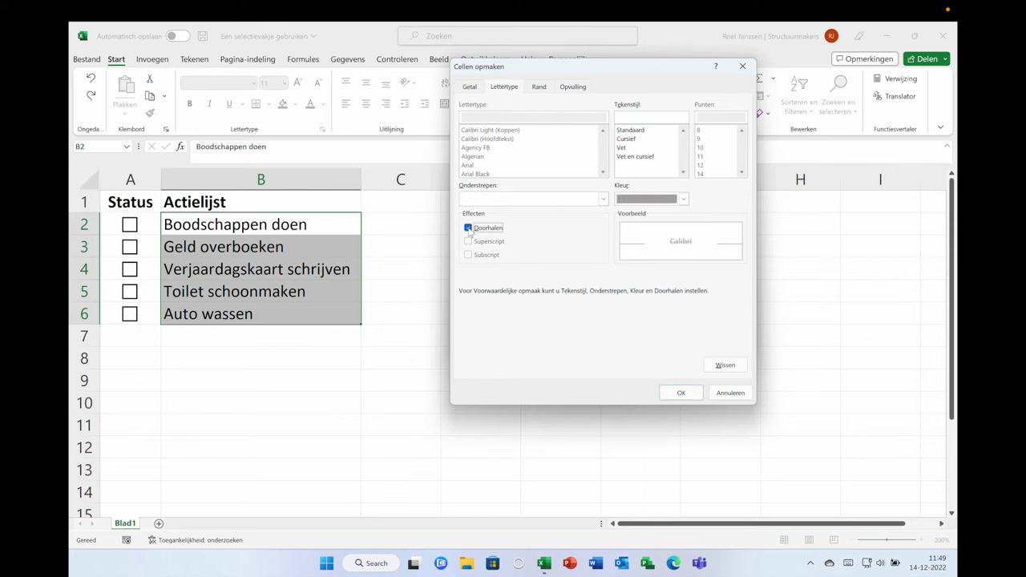
left_click(681, 393)
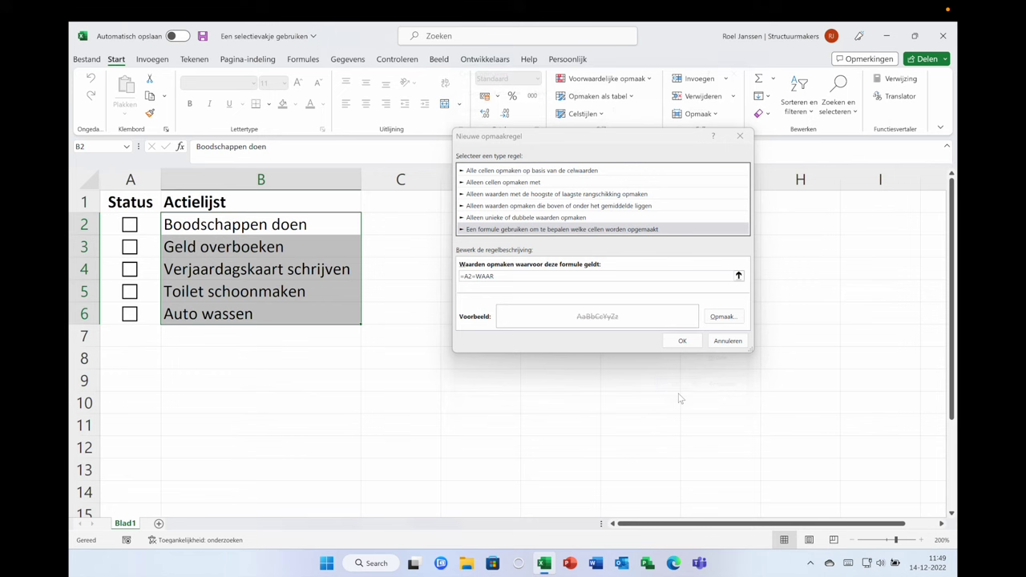
left_click(682, 341)
left_click(398, 226)
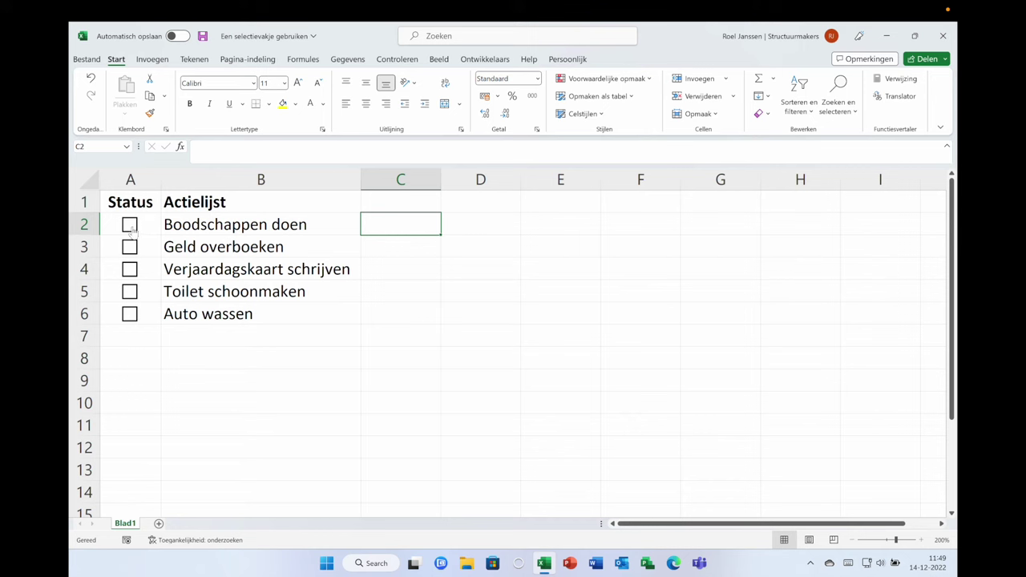
Step: Mark Geld overboeken, Verjaardagskaart schrijven and Auto wassen done, checking the grey strikethrough appears
left_click(131, 227)
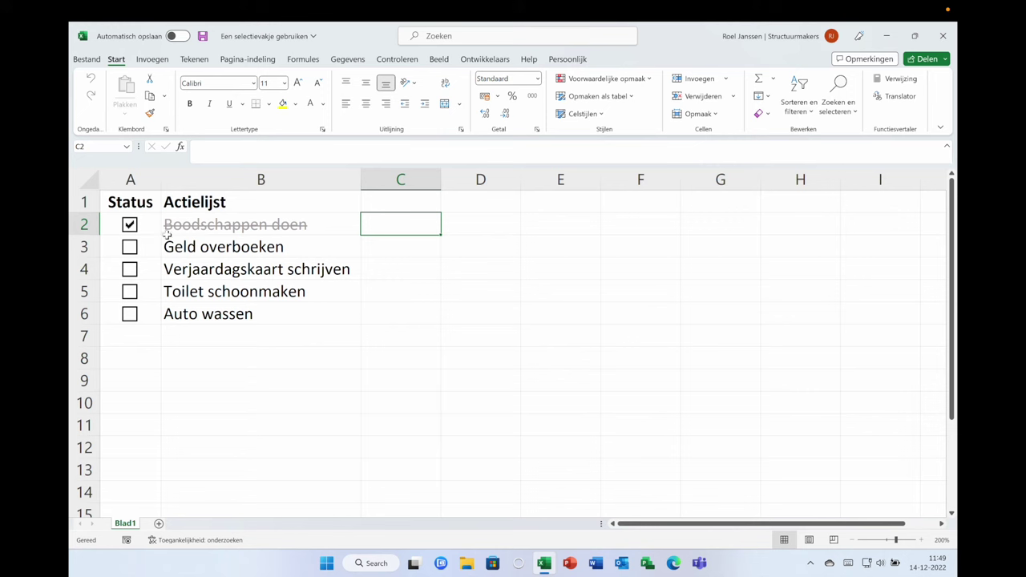
left_click(131, 228)
left_click(130, 270)
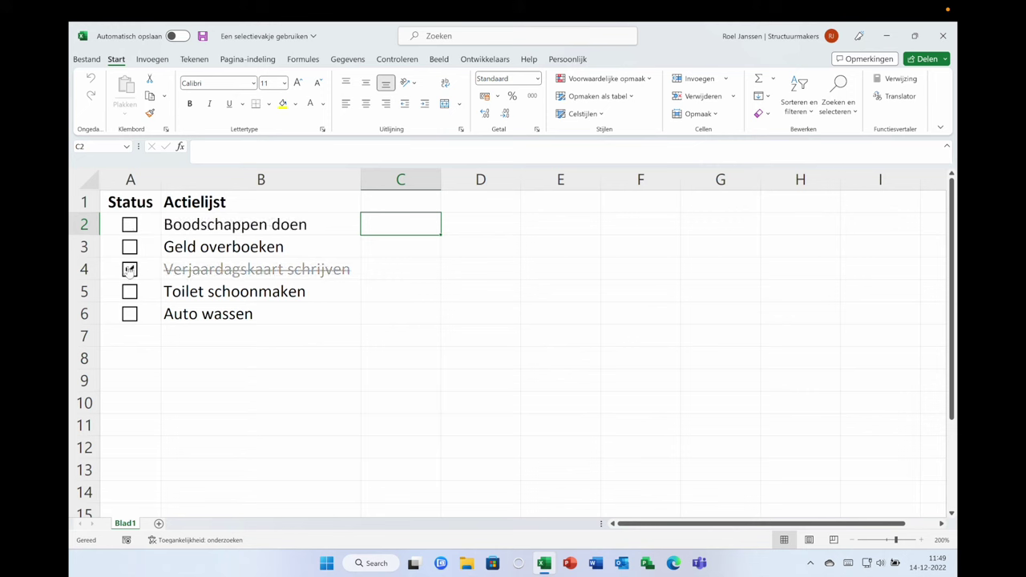
left_click(130, 270)
left_click(130, 315)
left_click(130, 268)
left_click(130, 247)
left_click(148, 339)
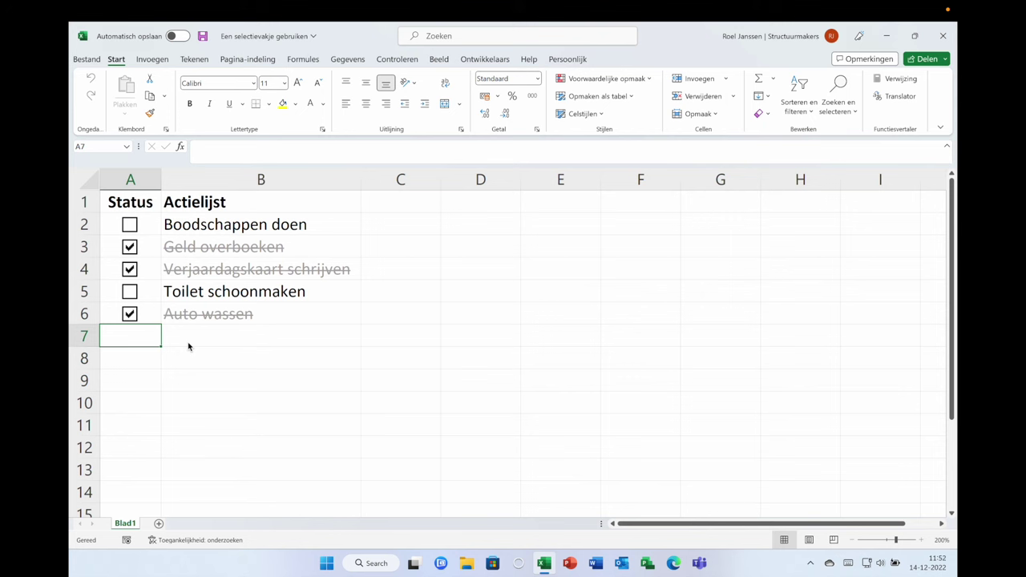
left_click(451, 202)
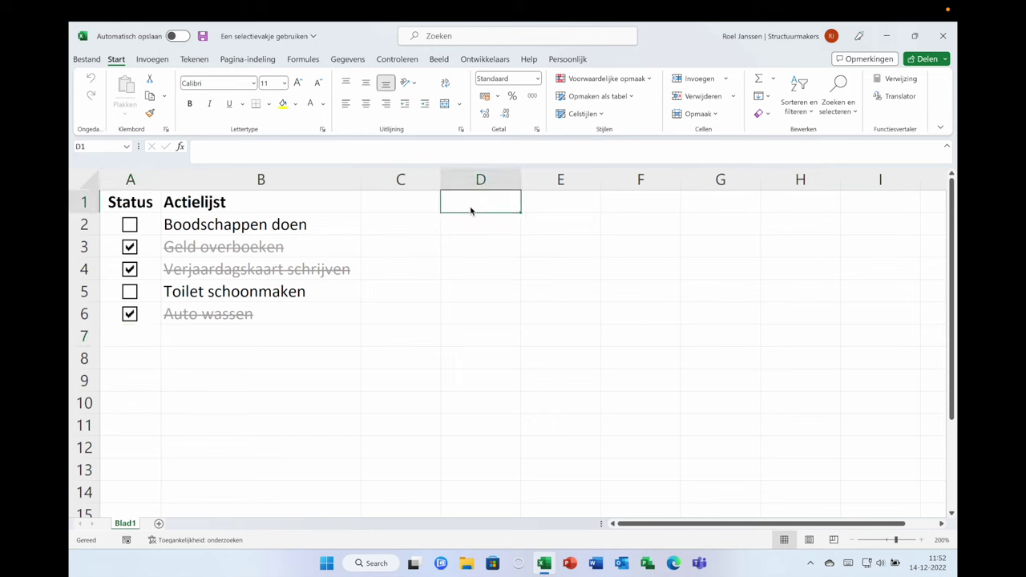
Step: Head D1 'Openstaande acties' and build =FILTER(B2:B6;A2:A6=ONWAAR) in D2
type("Openstaande acties")
key("Return")
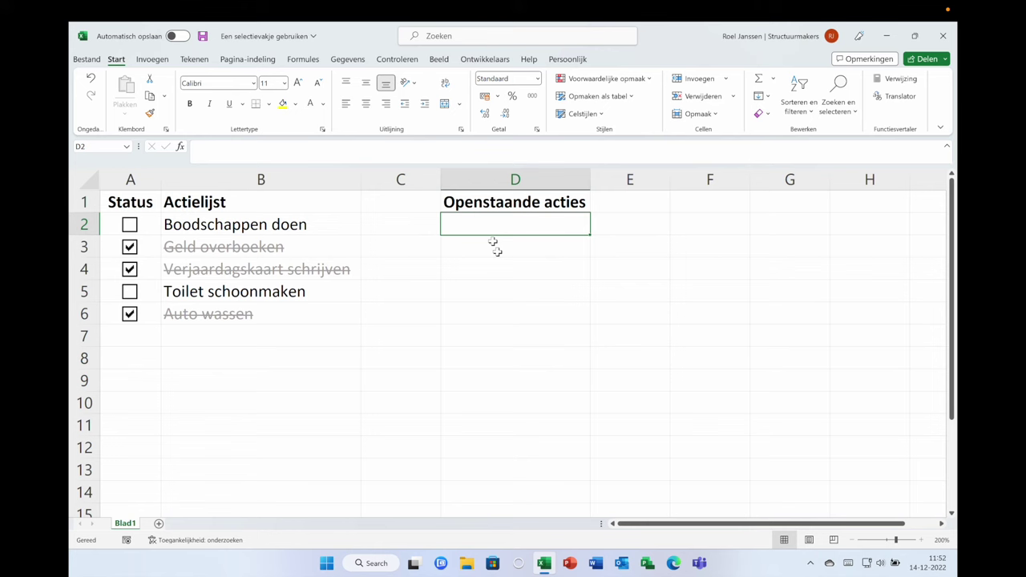
type("=filter")
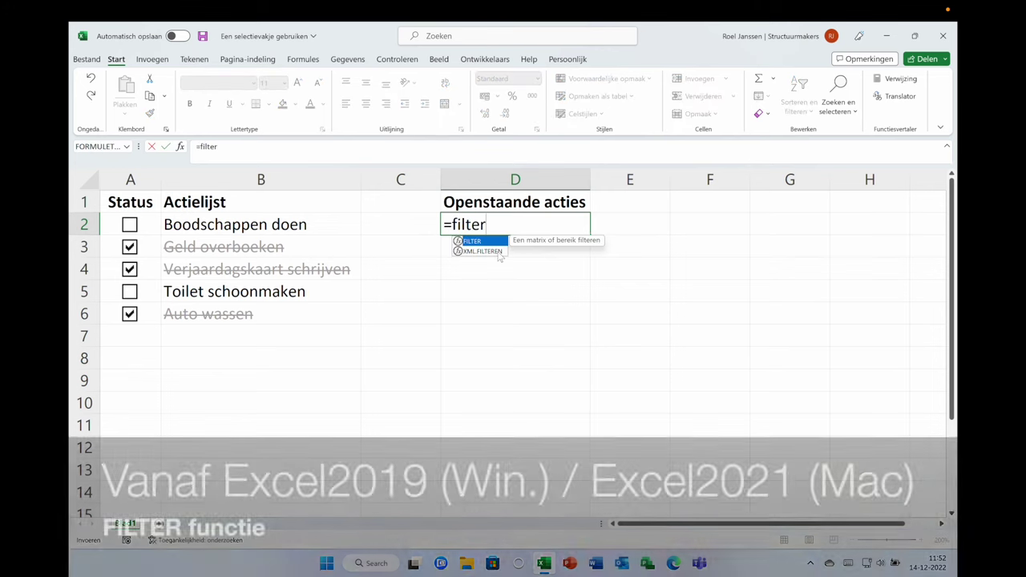
type("(")
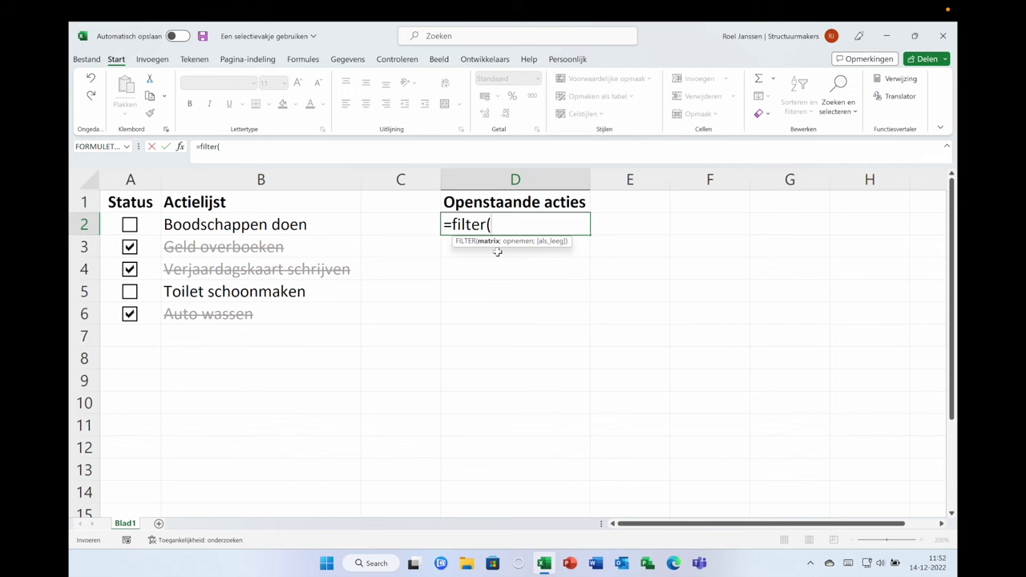
left_click(233, 225)
left_click_drag(233, 226, 231, 313)
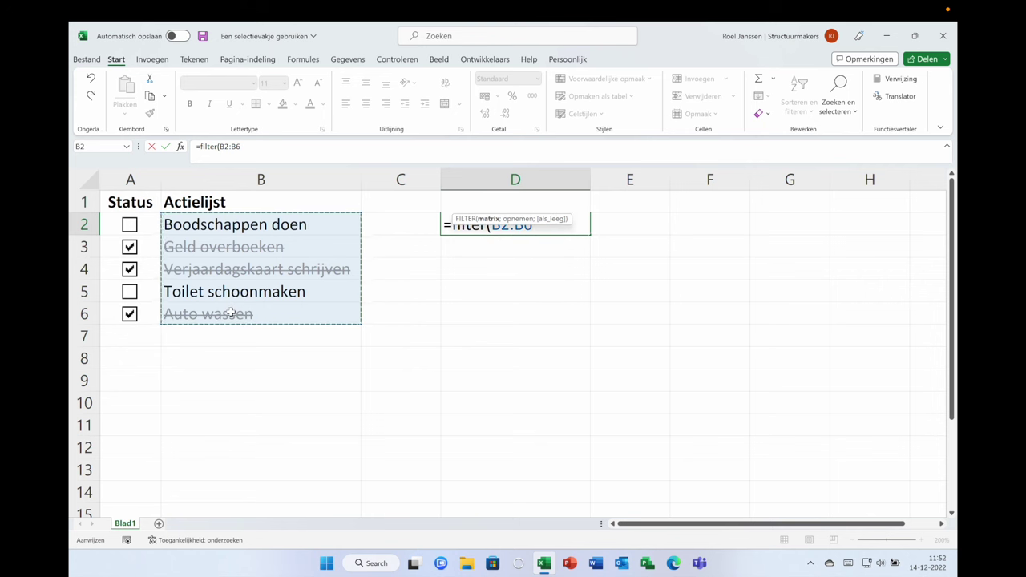
type(";")
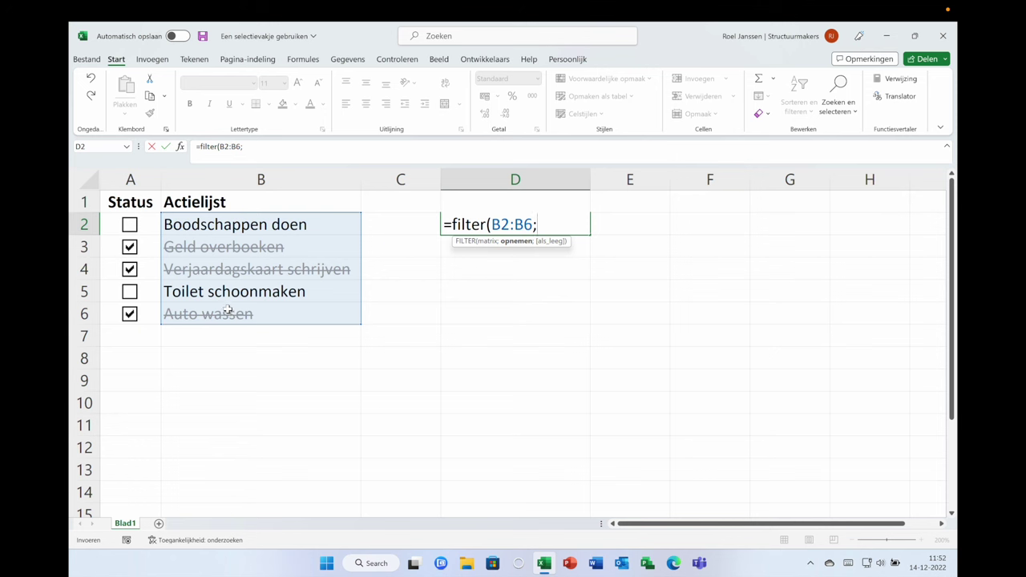
left_click_drag(151, 229, 162, 309)
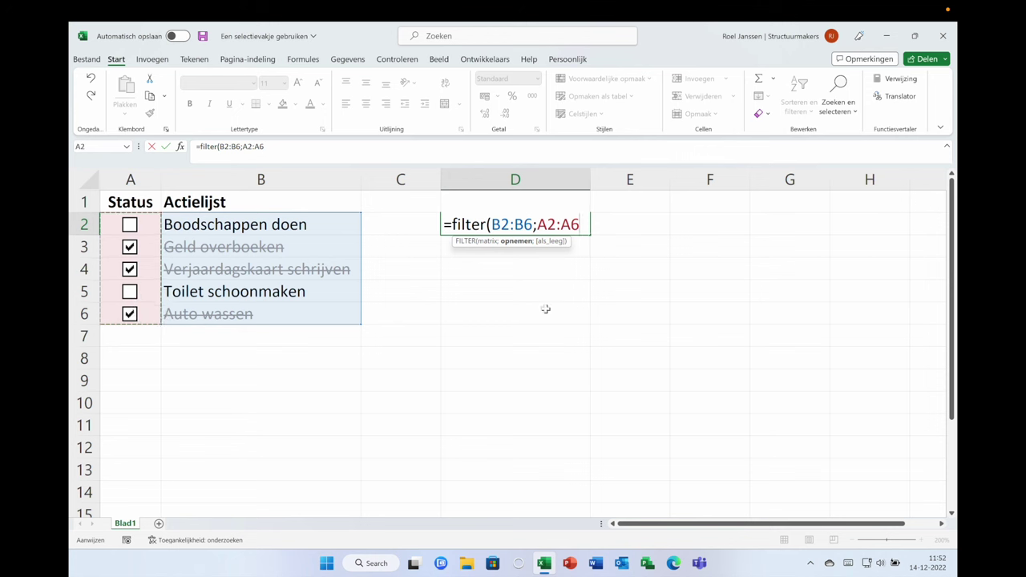
type("=")
type("ONWAAR")
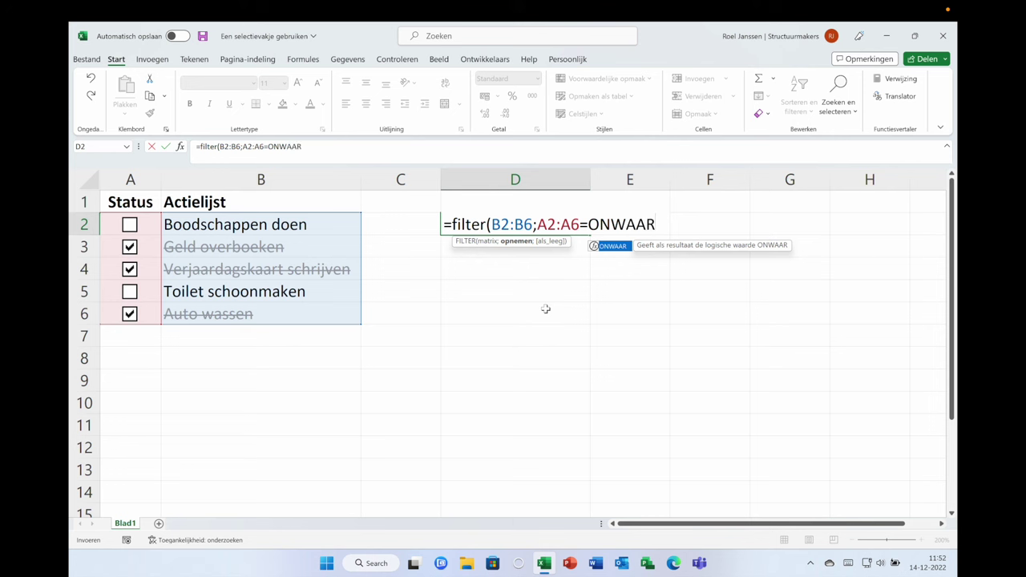
type(")")
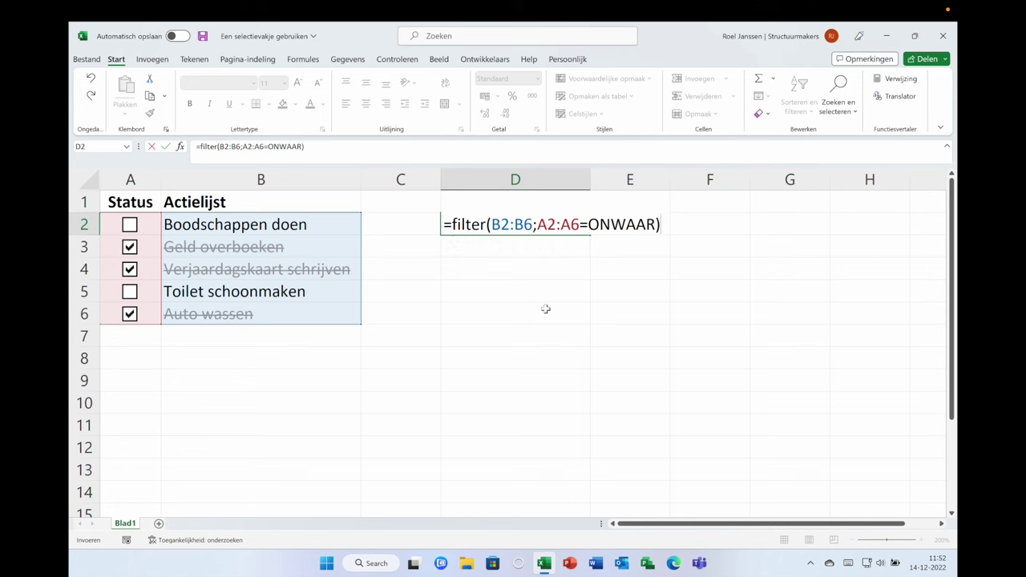
Step: Commit the FILTER formula, then tick Toilet schoonmaken so only Boodschappen doen remains listed
key("Return")
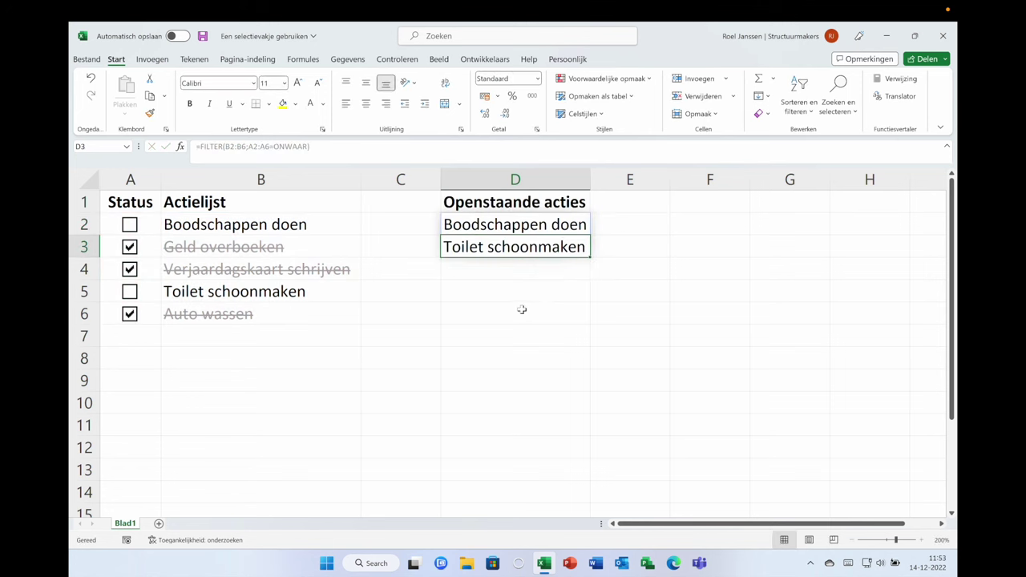
left_click(522, 309)
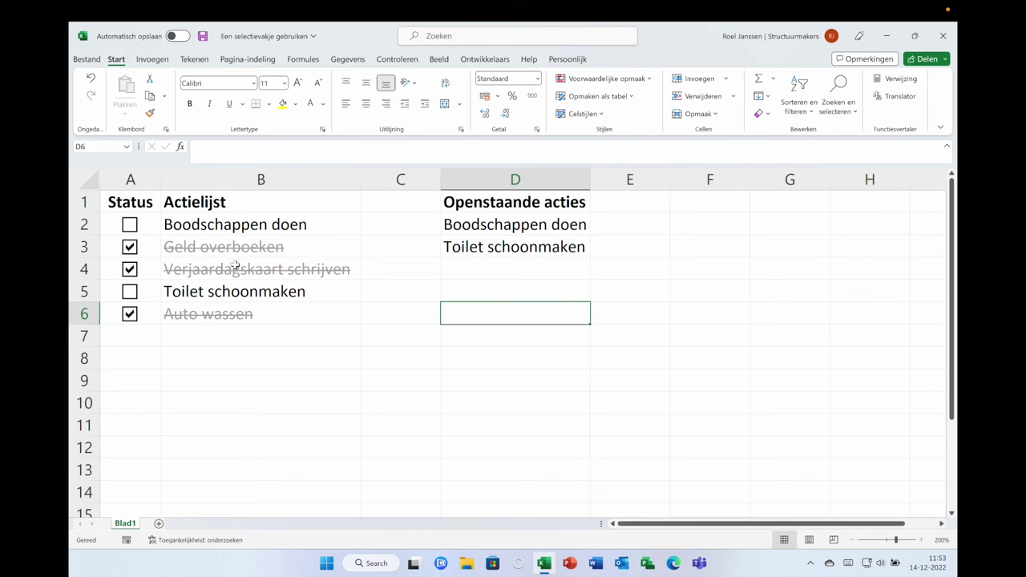
left_click(130, 292)
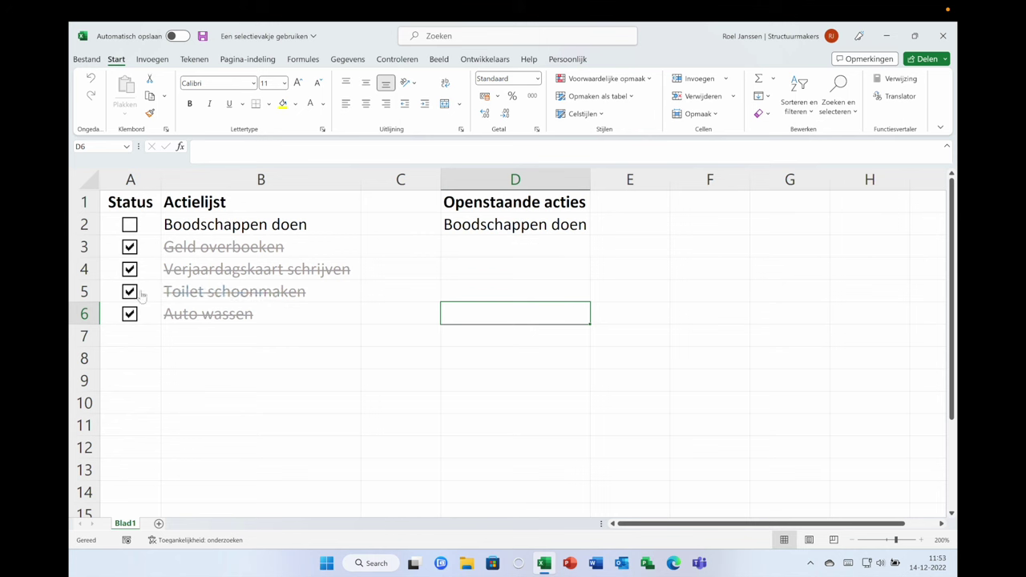